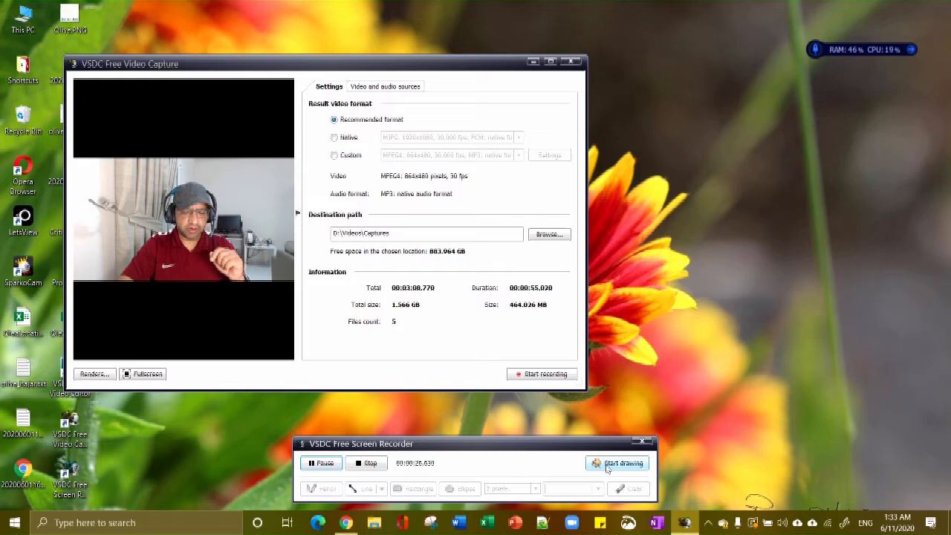
{"action": "left_click", "coordinate": [607, 466]}
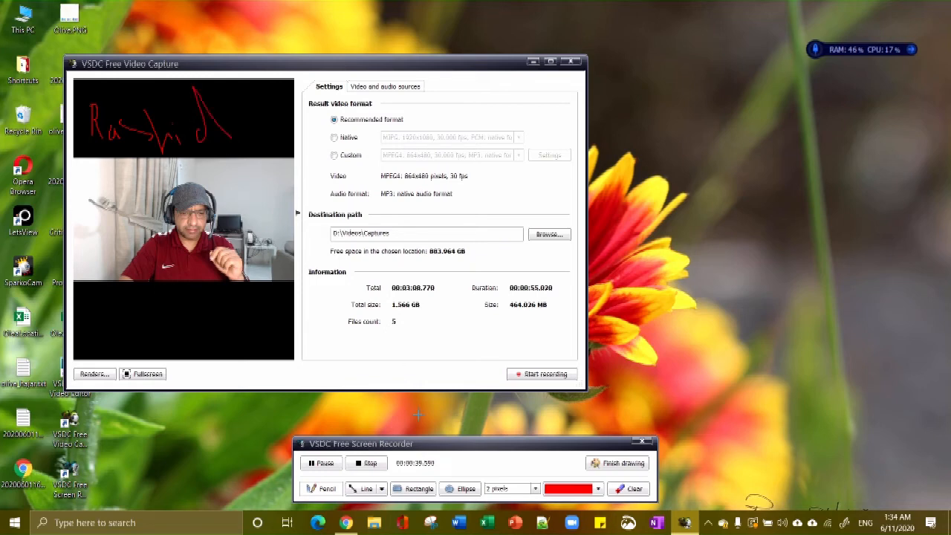
{"action": "left_click", "coordinate": [599, 489]}
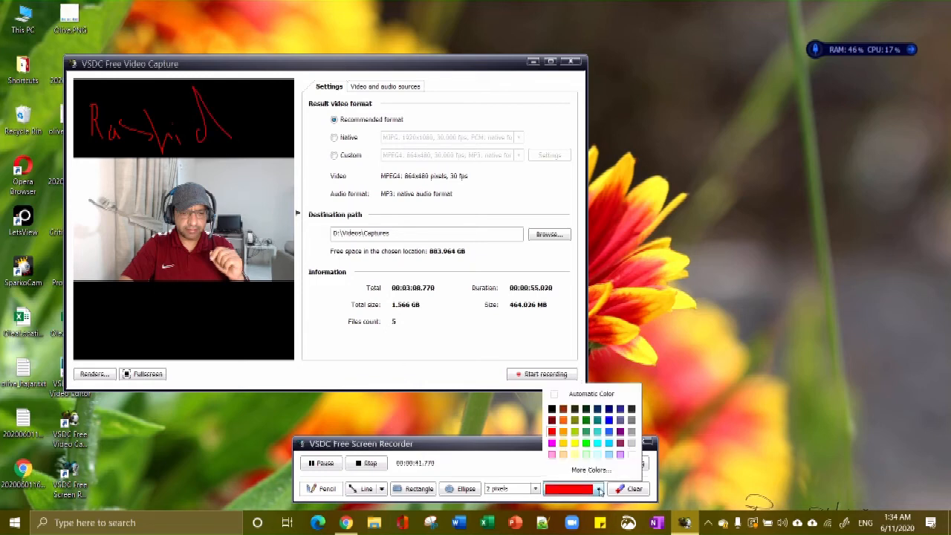
{"action": "left_click", "coordinate": [599, 490]}
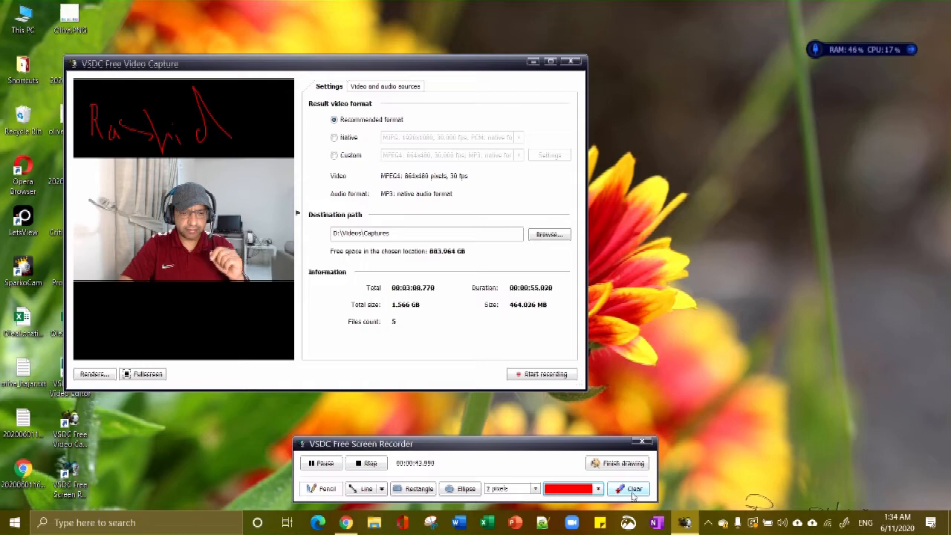
{"action": "left_click", "coordinate": [418, 488]}
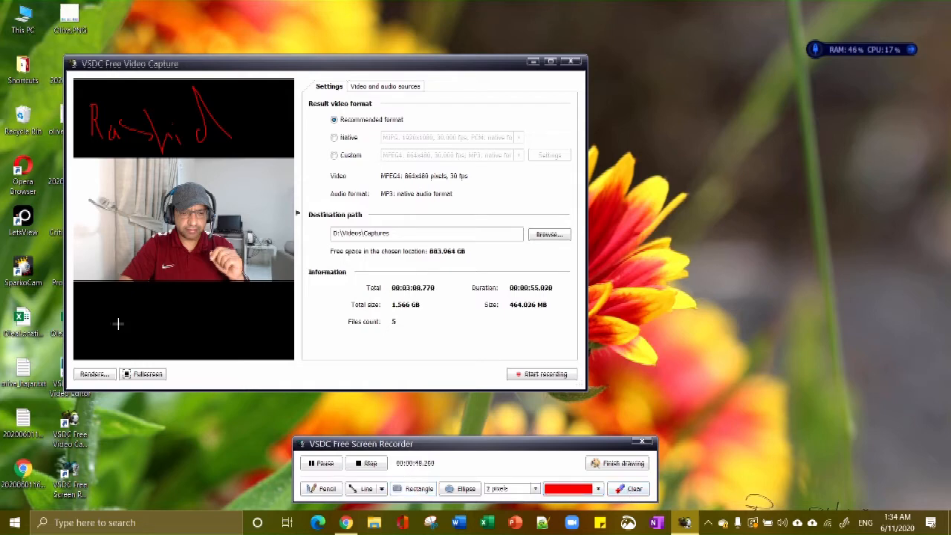
{"action": "left_click_drag", "start_coordinate": [101, 298], "coordinate": [258, 331]}
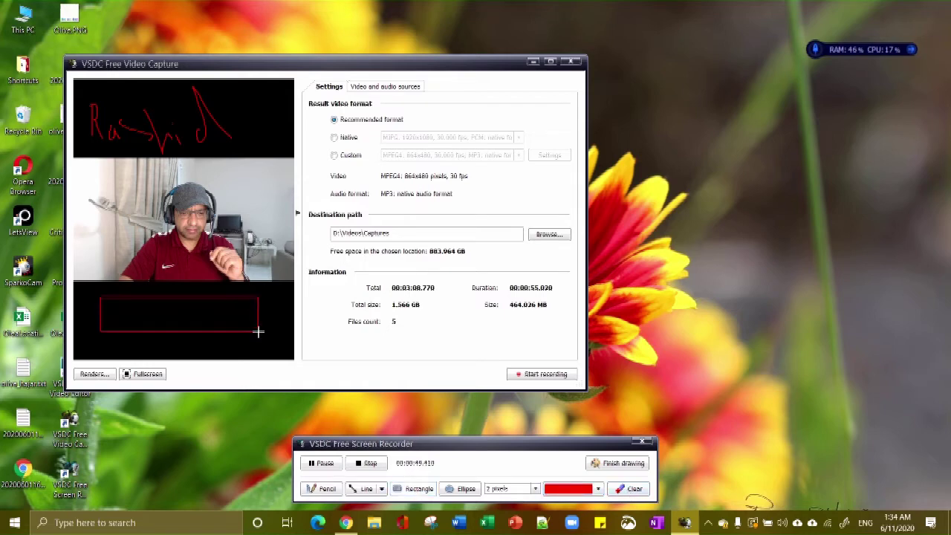
{"action": "left_click", "coordinate": [330, 488]}
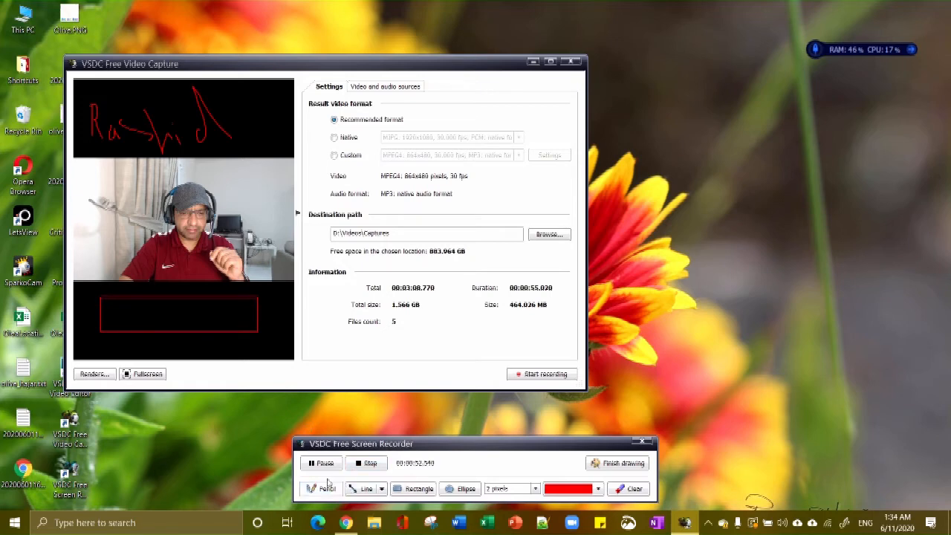
{"action": "left_click", "coordinate": [617, 464]}
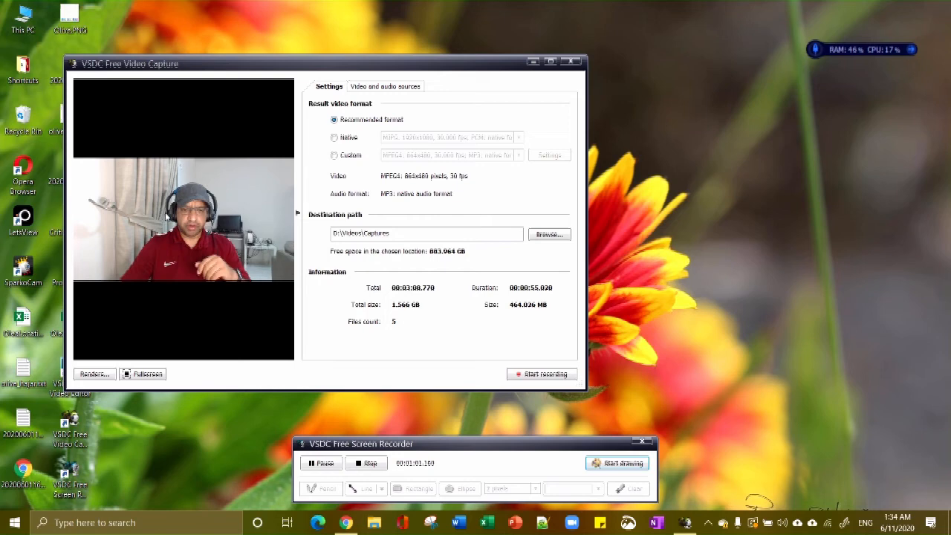
Step: Bring Chrome forward and open the saved Olive map from Your places > Maps
{"action": "left_click", "coordinate": [346, 522]}
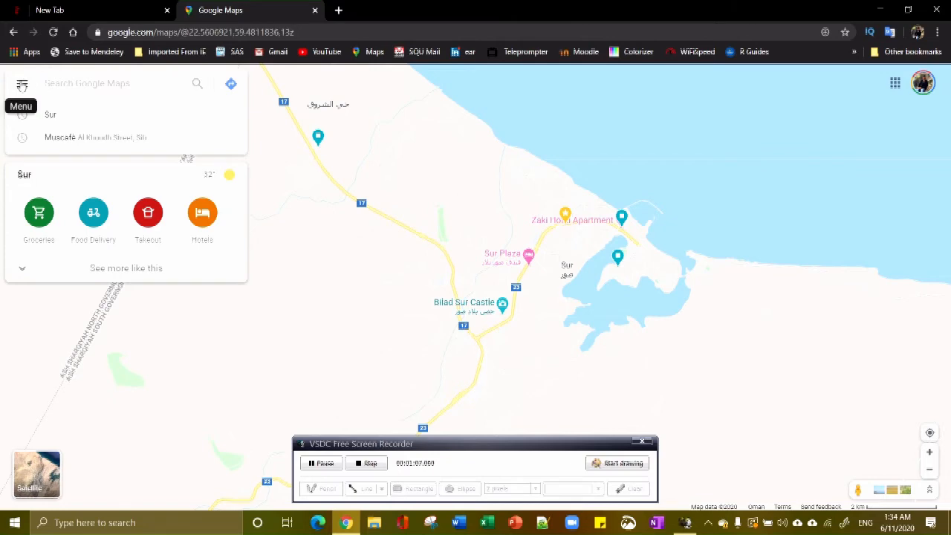
{"action": "left_click", "coordinate": [23, 85]}
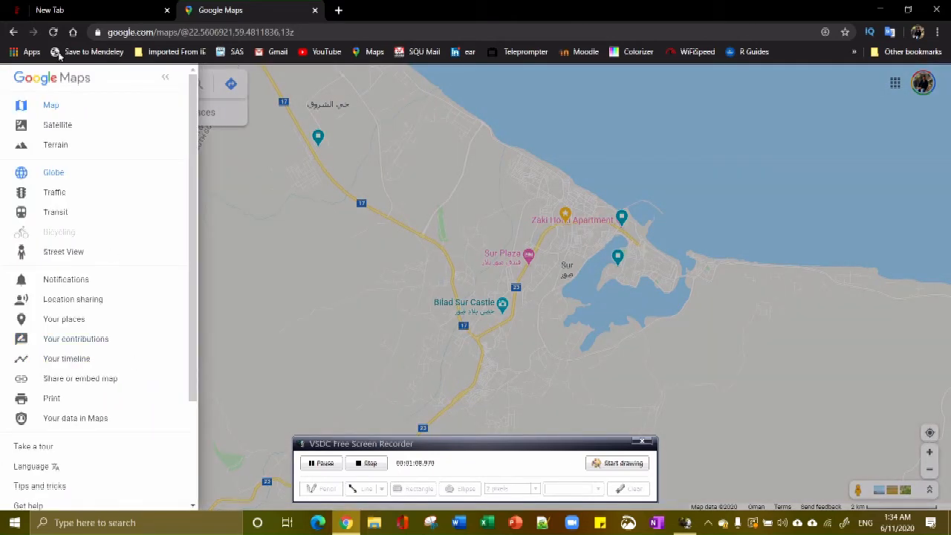
{"action": "left_click", "coordinate": [87, 322]}
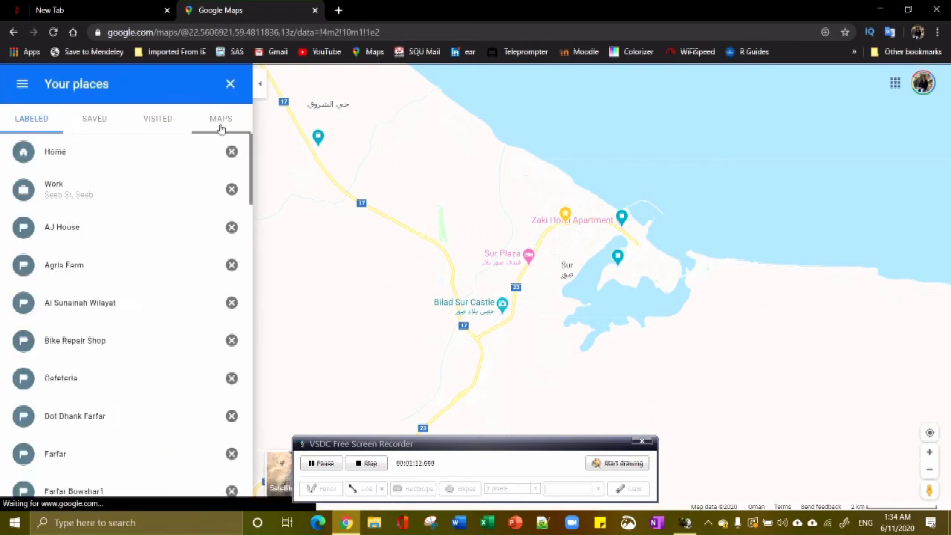
{"action": "left_click", "coordinate": [221, 119]}
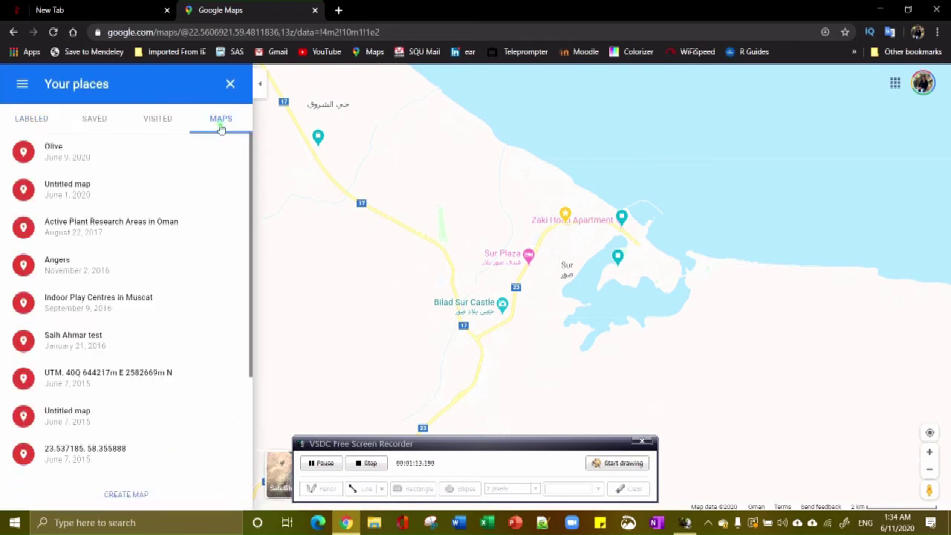
{"action": "left_click", "coordinate": [63, 156]}
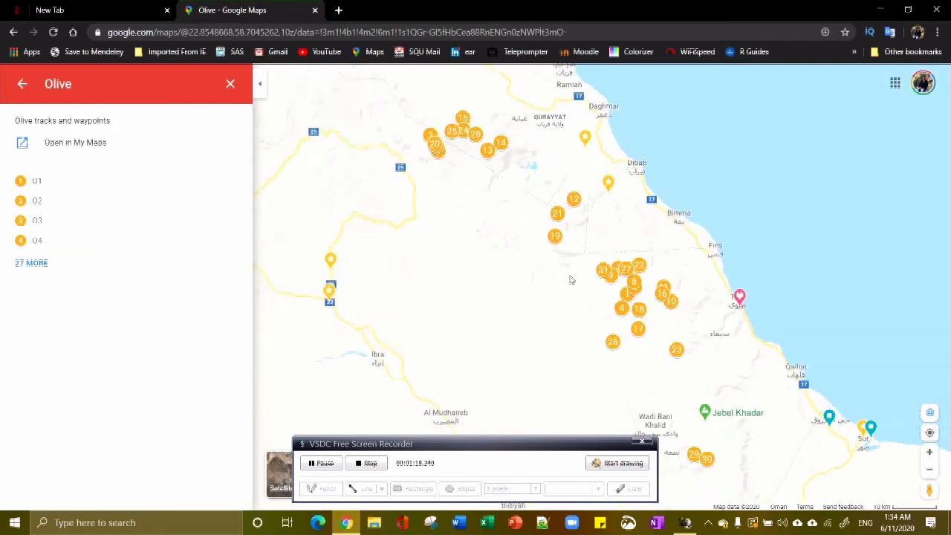
{"action": "scroll", "coordinate": [668, 306], "scroll_direction": "up", "scroll_amount": 4}
{"action": "scroll", "coordinate": [713, 319], "scroll_direction": "up", "scroll_amount": 4}
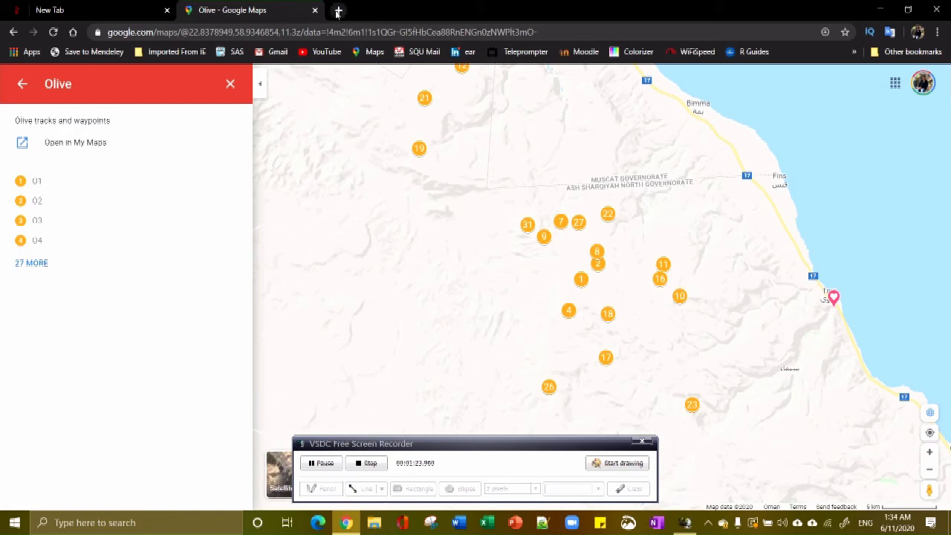
Step: Load the LinkedIn profile in a new tab, then launch PowerPoint from the taskbar
{"action": "left_click", "coordinate": [338, 12]}
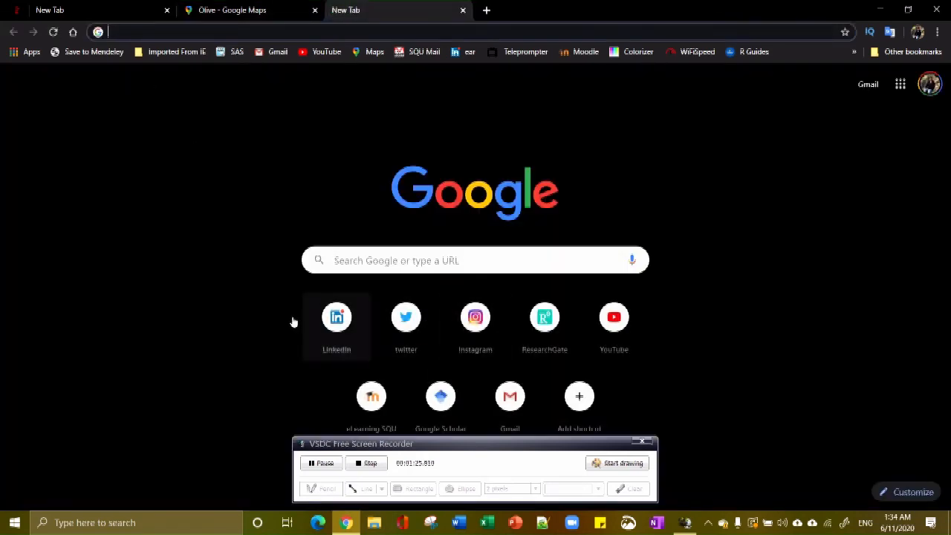
{"action": "left_click", "coordinate": [336, 318]}
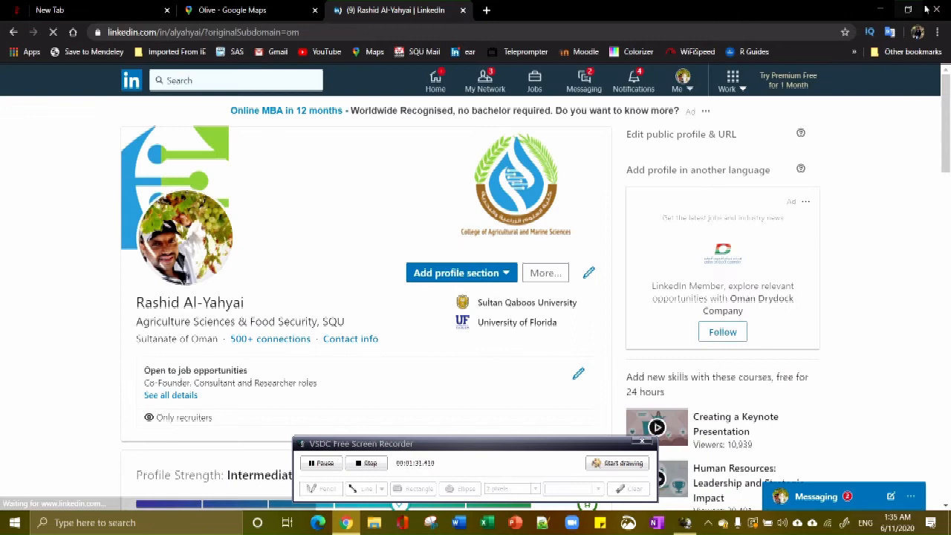
{"action": "left_click", "coordinate": [516, 522]}
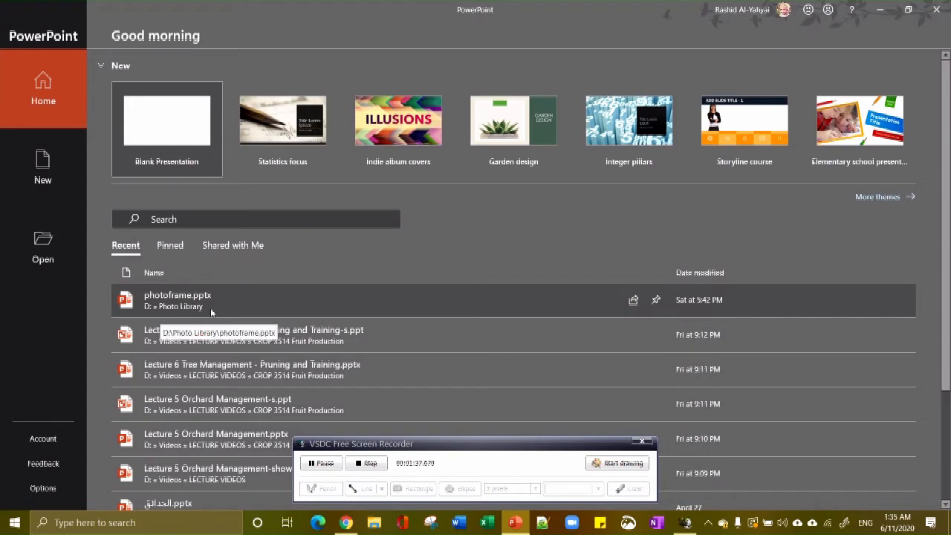
{"action": "mouse_move", "coordinate": [285, 335]}
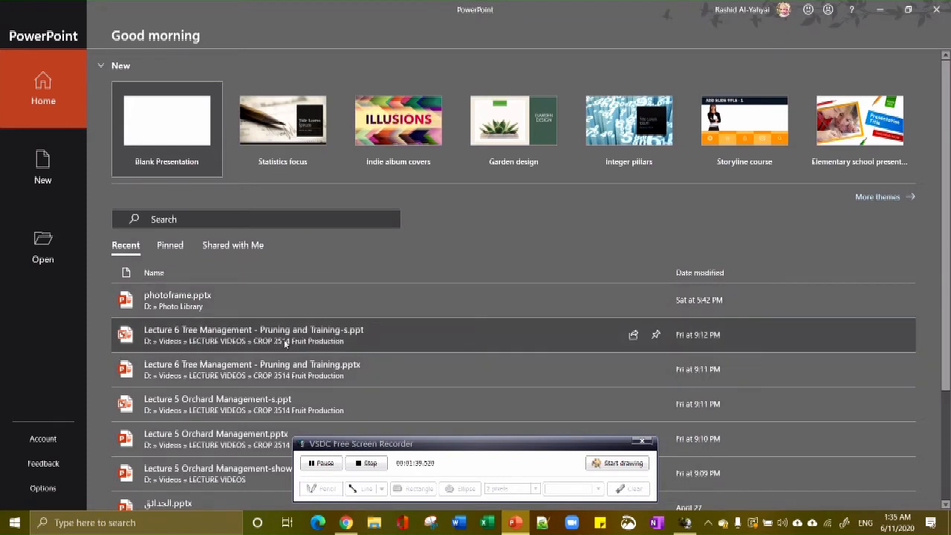
Step: Present the Lecture 6 Tree Management slides from Pruning of Fruit Trees to Why Prune Trees?, then end the show
{"action": "left_click", "coordinate": [285, 338]}
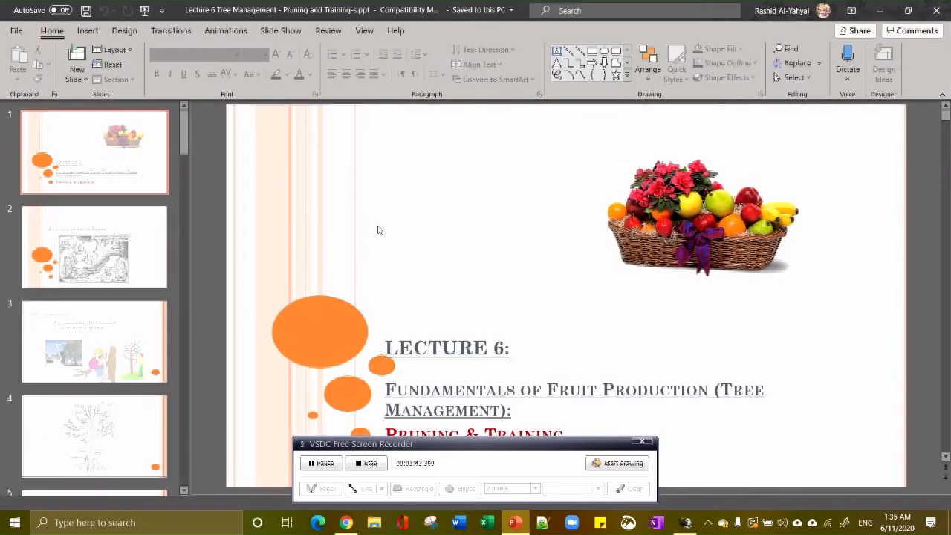
{"action": "left_click", "coordinate": [141, 230]}
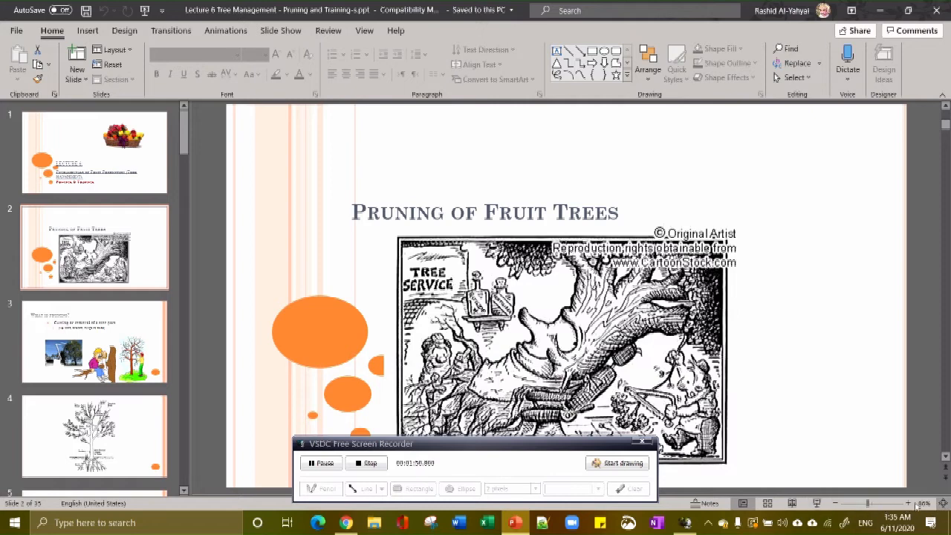
{"action": "left_click", "coordinate": [819, 503]}
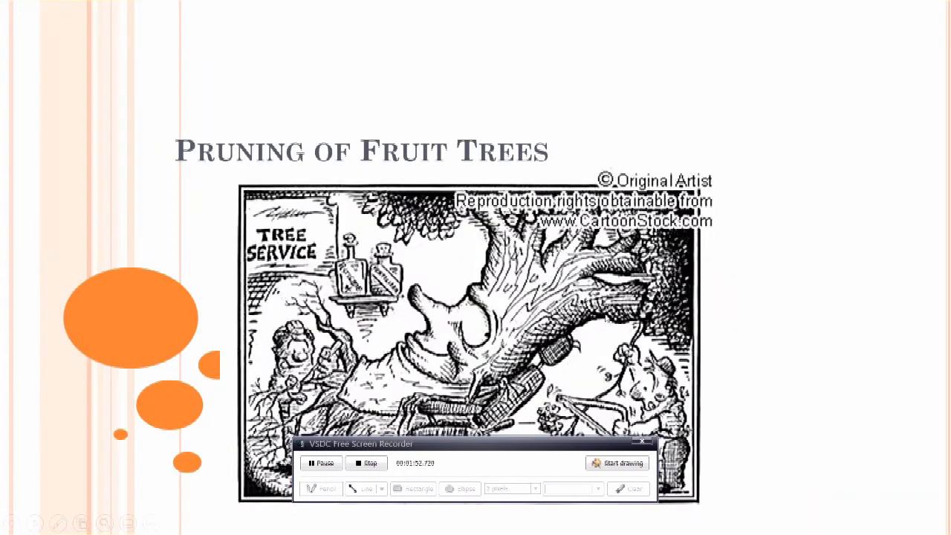
{"action": "left_click", "coordinate": [845, 206]}
{"action": "left_click", "coordinate": [796, 199]}
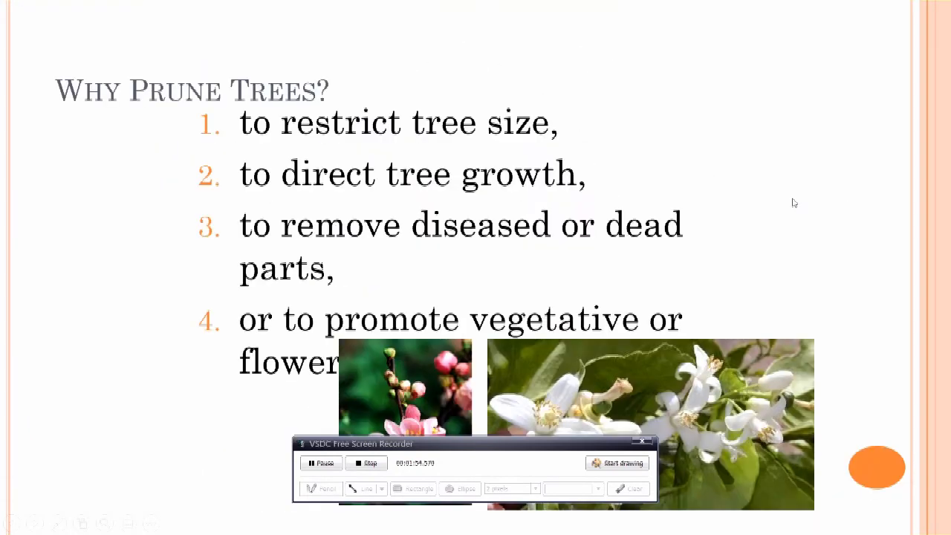
{"action": "key", "text": "Escape"}
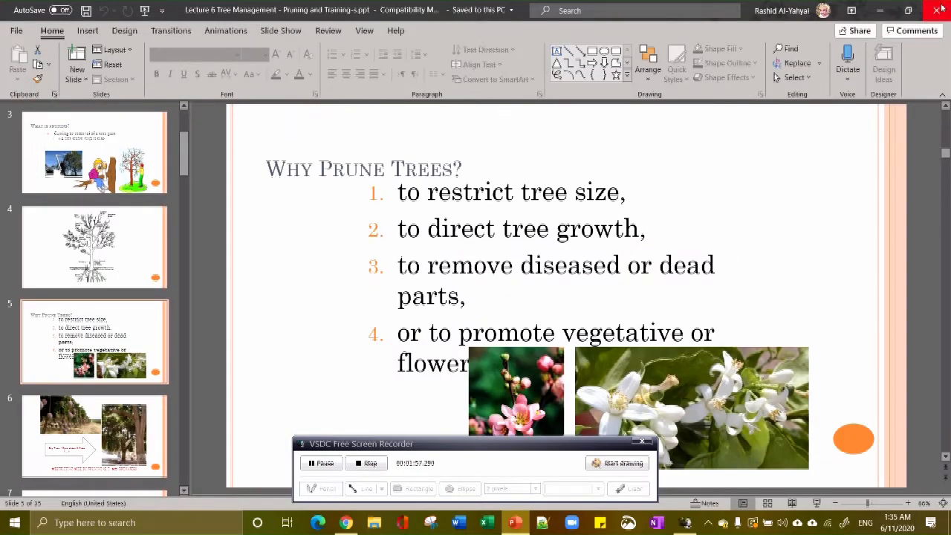
Step: Close PowerPoint
{"action": "left_click", "coordinate": [937, 9]}
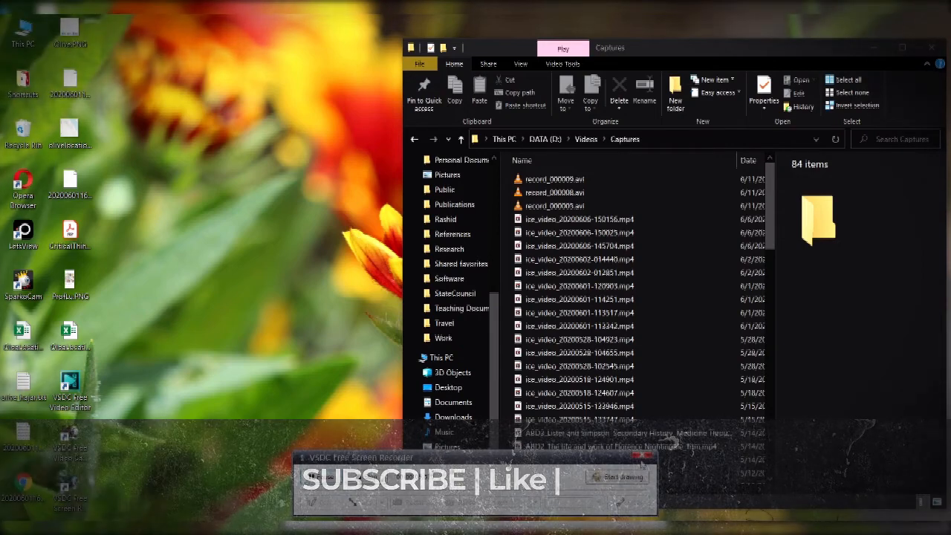
Step: Close the screen recorder toolbar and launch VSDC Free Video Editor from the desktop
{"action": "left_click", "coordinate": [645, 457]}
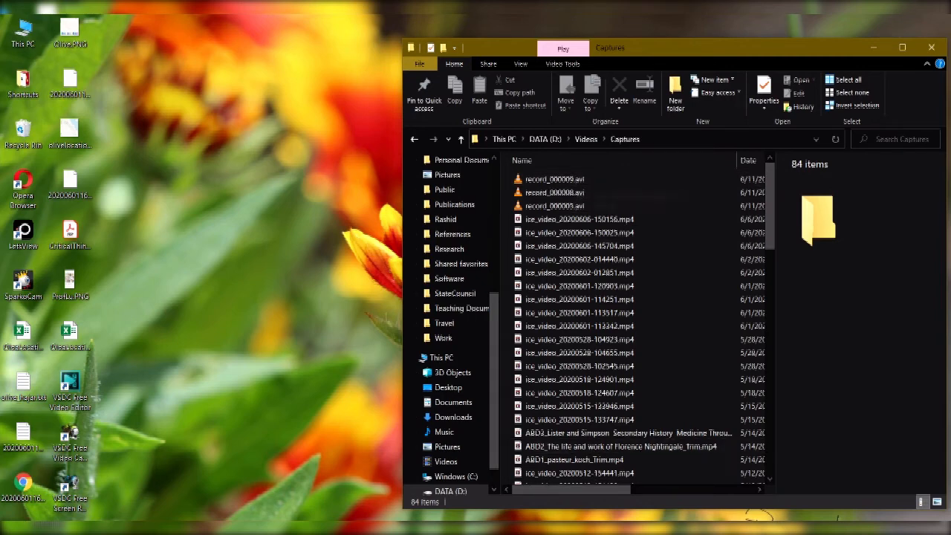
{"action": "left_click_drag", "start_coordinate": [568, 493], "coordinate": [691, 491]}
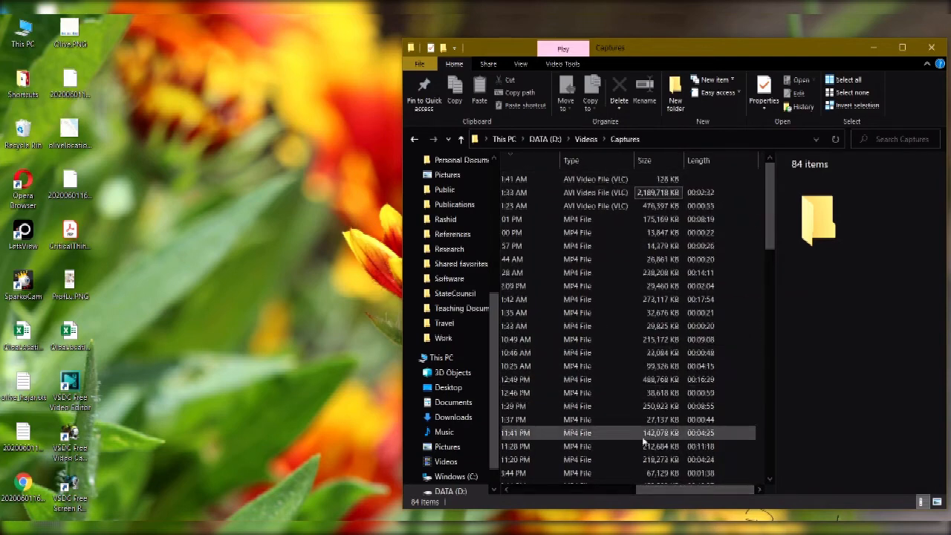
{"action": "left_click_drag", "start_coordinate": [672, 490], "coordinate": [520, 490]}
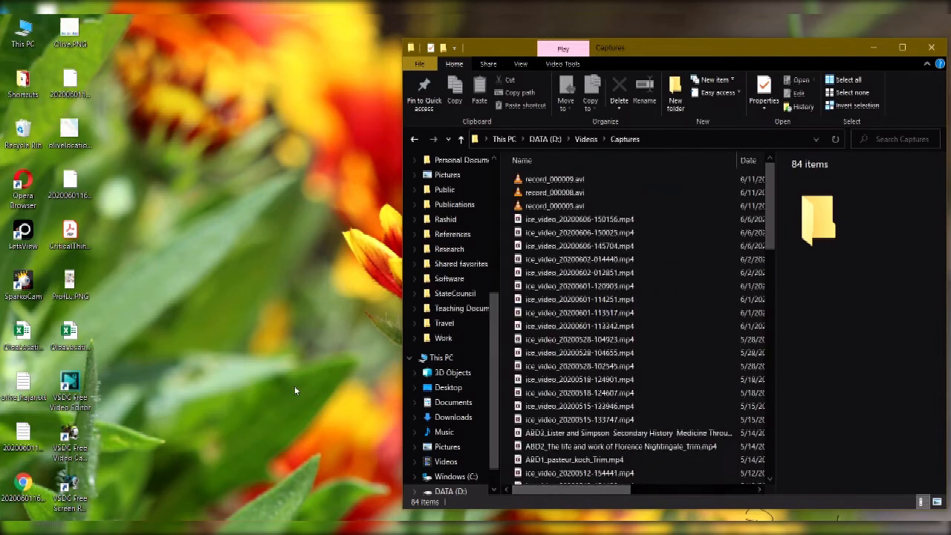
{"action": "left_click", "coordinate": [70, 383]}
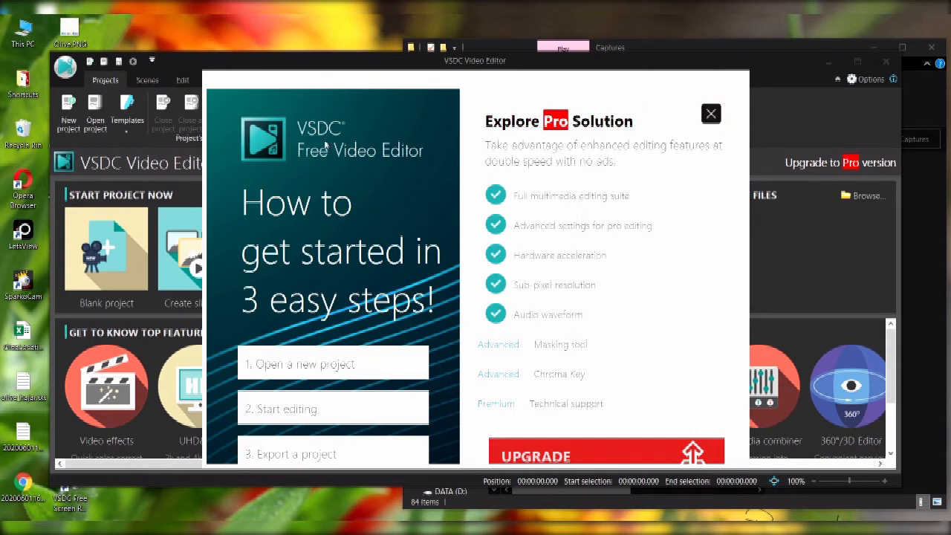
Step: Dismiss the Pro promotion, maximize the editor and start a new slideshow project
{"action": "left_click", "coordinate": [711, 114]}
{"action": "double_click", "coordinate": [832, 60]}
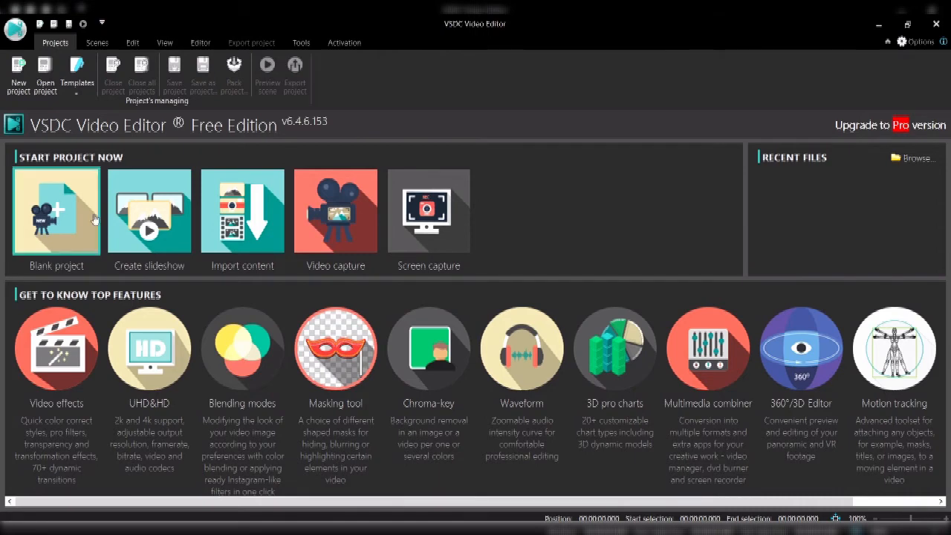
{"action": "left_click", "coordinate": [147, 219]}
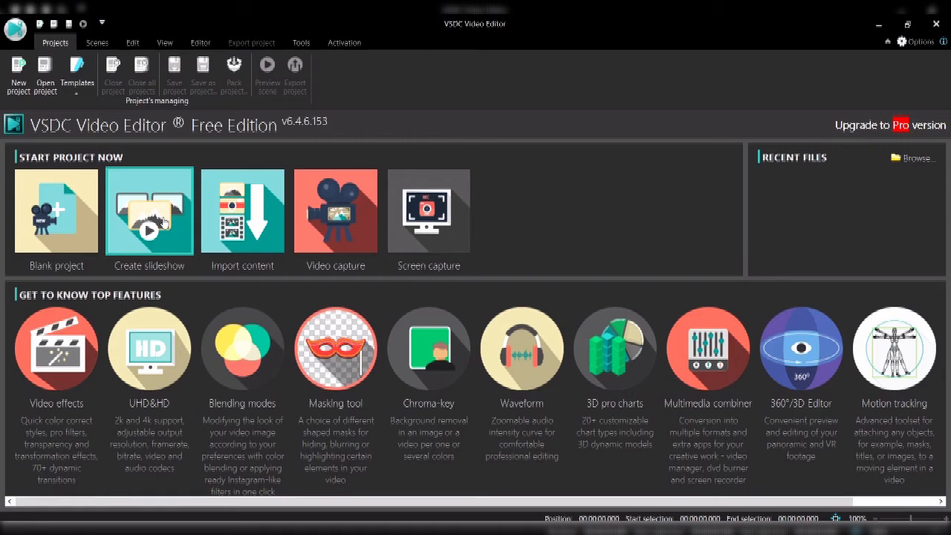
{"action": "left_click", "coordinate": [156, 223]}
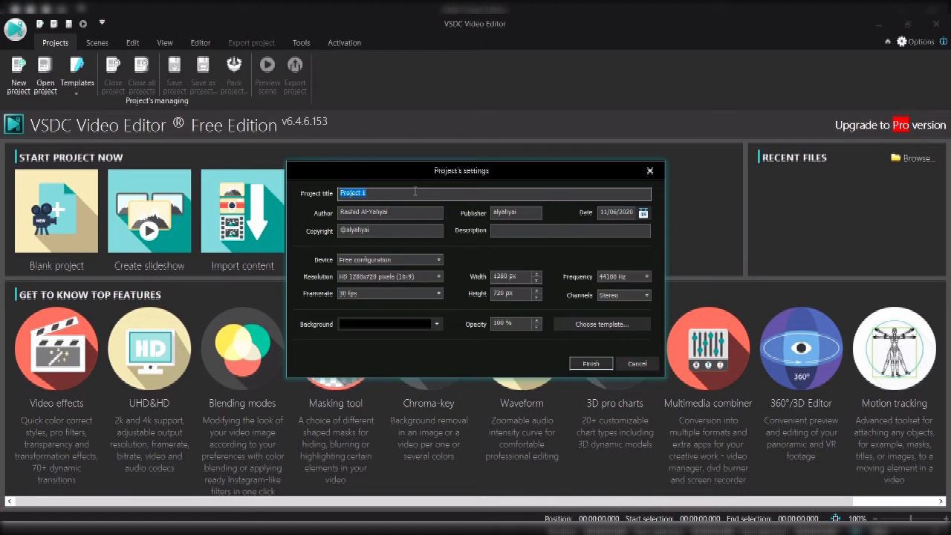
{"action": "type", "text": "VSDC Review"}
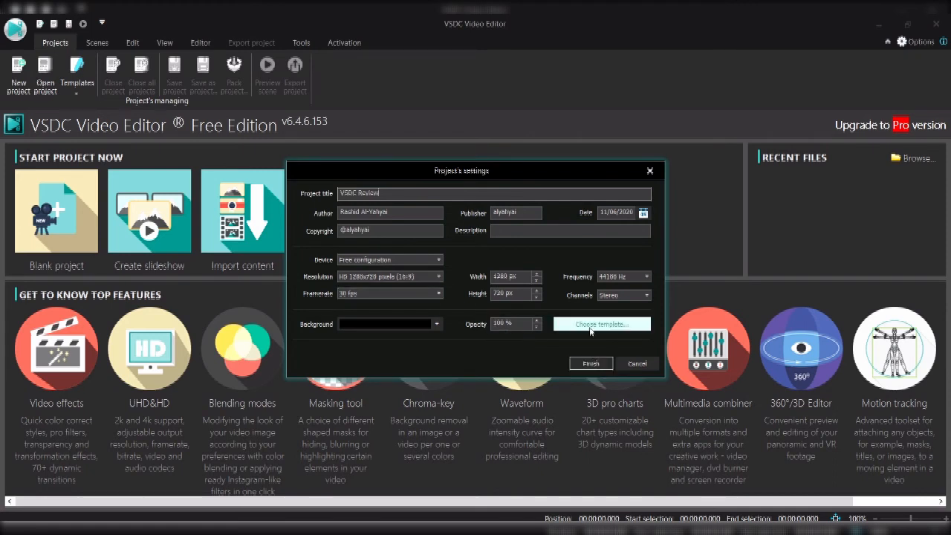
Step: Review the template options and finish the VSDC Review project settings
{"action": "left_click", "coordinate": [617, 327]}
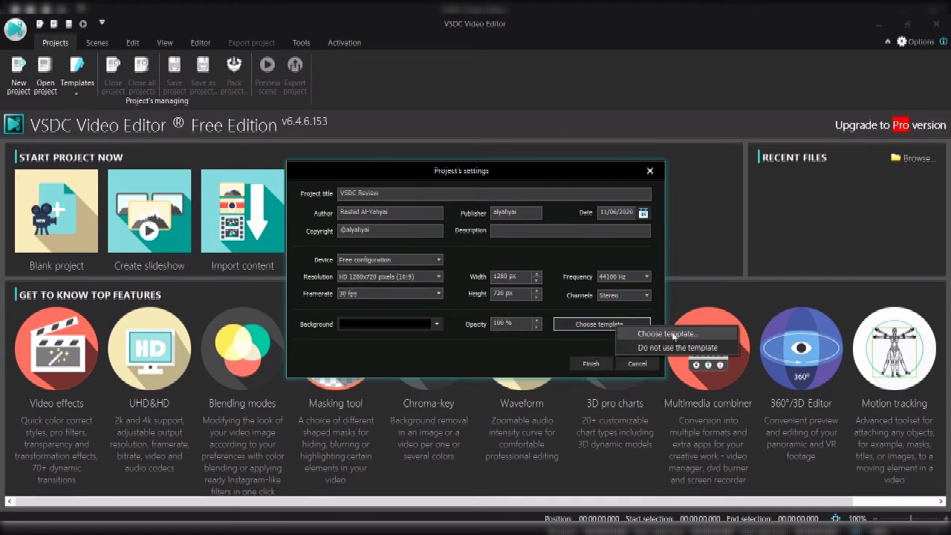
{"action": "left_click", "coordinate": [541, 369]}
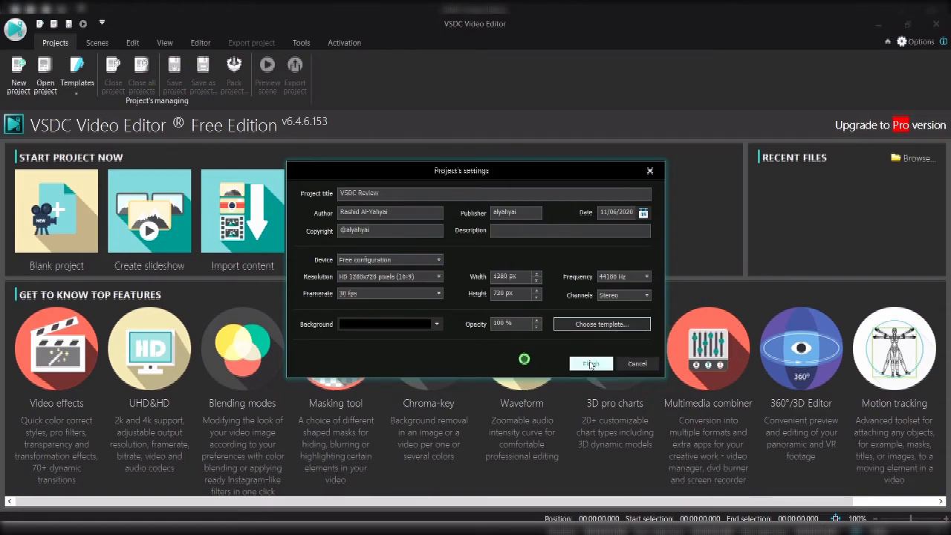
Step: Add record_000005.avi then record_000008.avi from the Captures folder as the two sequence clips
{"action": "left_click", "coordinate": [590, 363]}
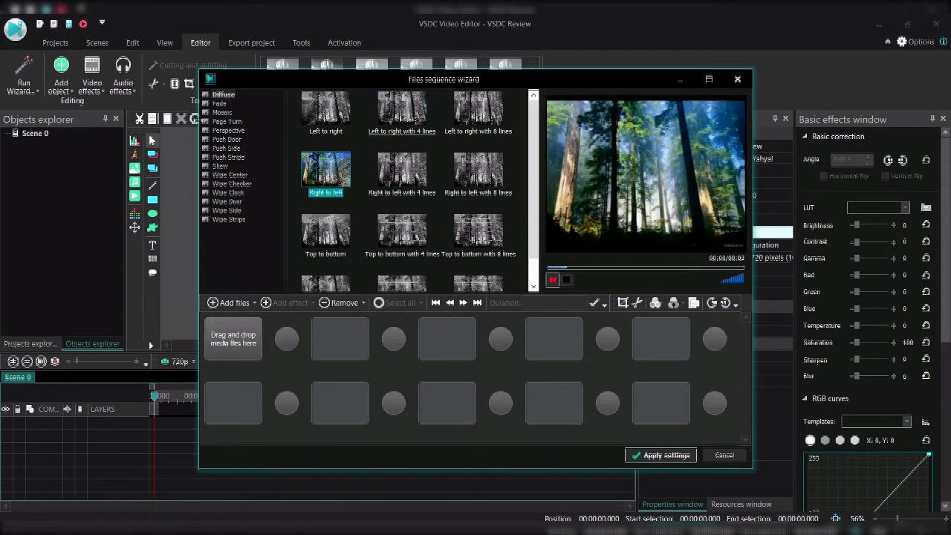
{"action": "left_click", "coordinate": [228, 121]}
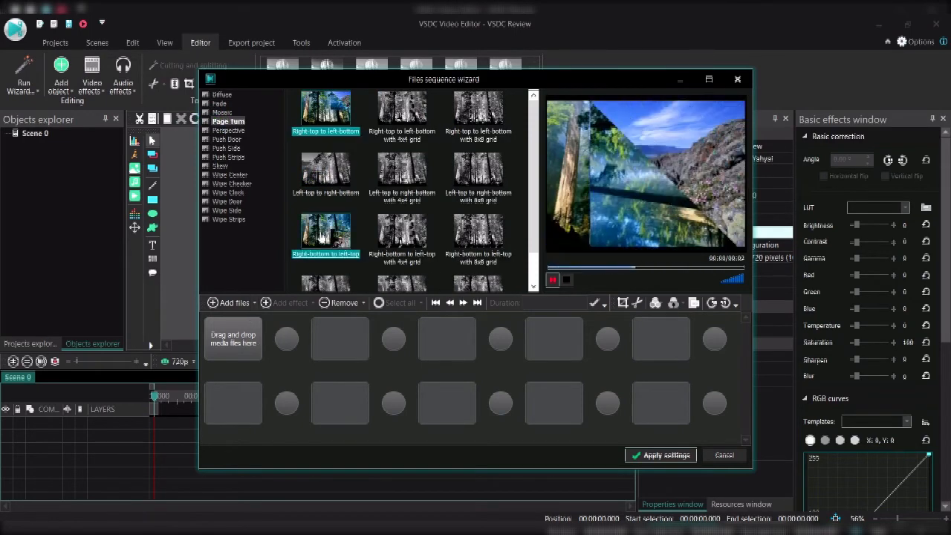
{"action": "key", "text": "alt+Tab"}
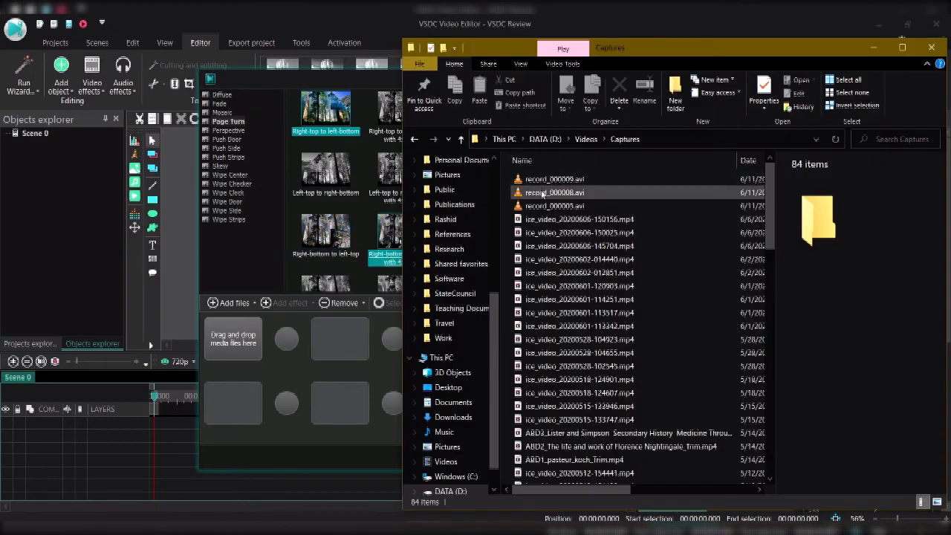
{"action": "left_click", "coordinate": [553, 206]}
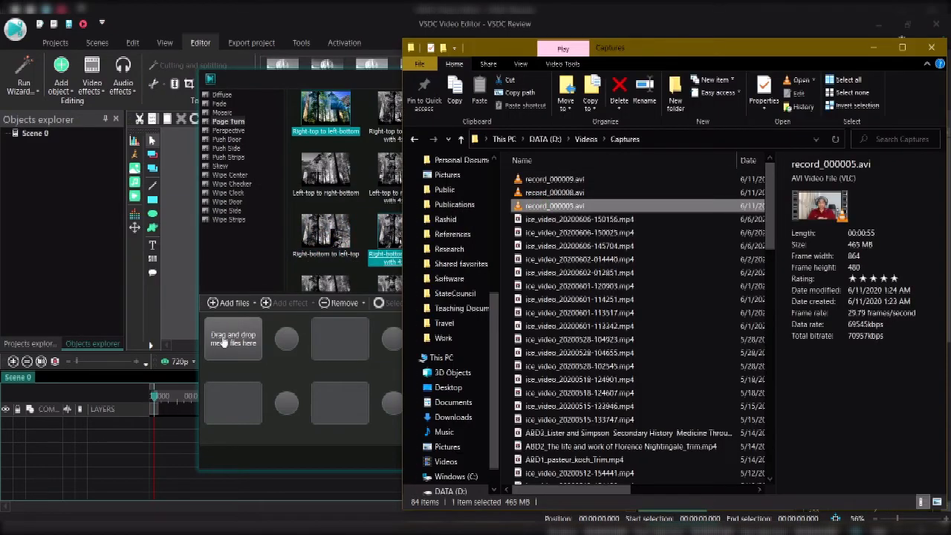
{"action": "left_click_drag", "start_coordinate": [554, 206], "coordinate": [222, 341]}
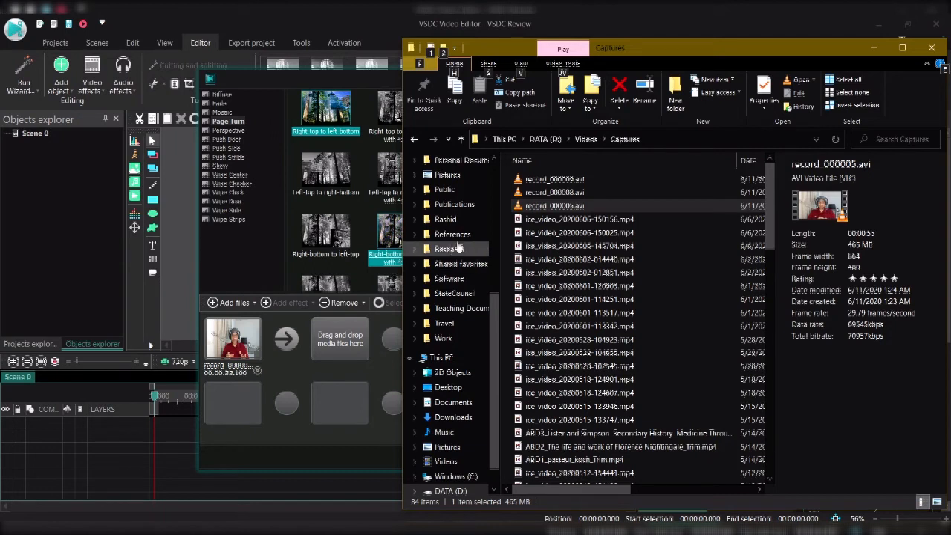
{"action": "left_click", "coordinate": [554, 192]}
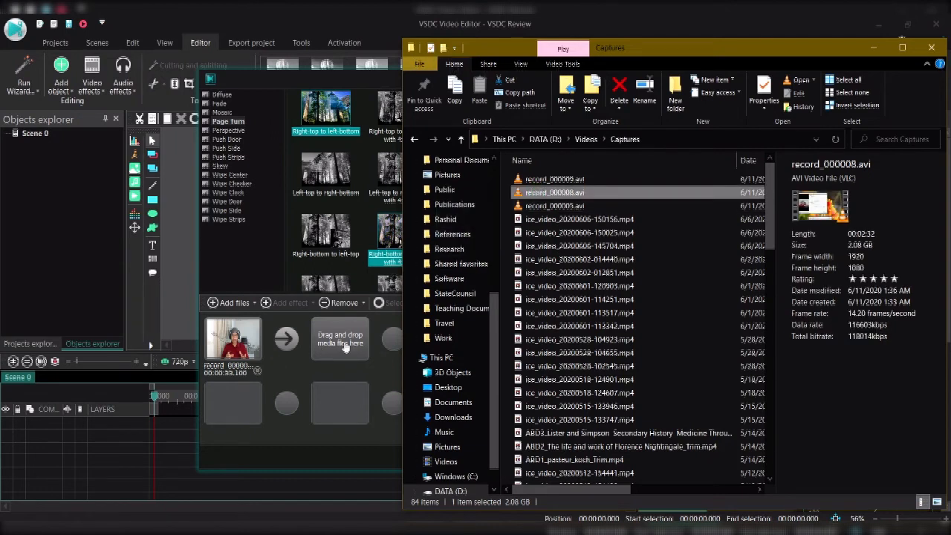
{"action": "left_click_drag", "start_coordinate": [553, 193], "coordinate": [346, 346]}
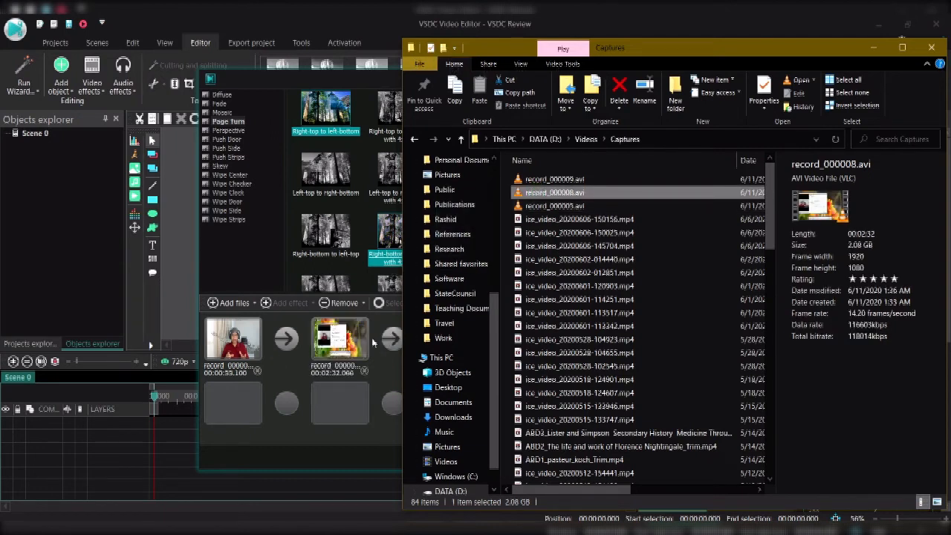
Step: Select the slot between the clips and preview Wipe Center, Diffuse and Perspective transition styles
{"action": "left_click", "coordinate": [624, 30]}
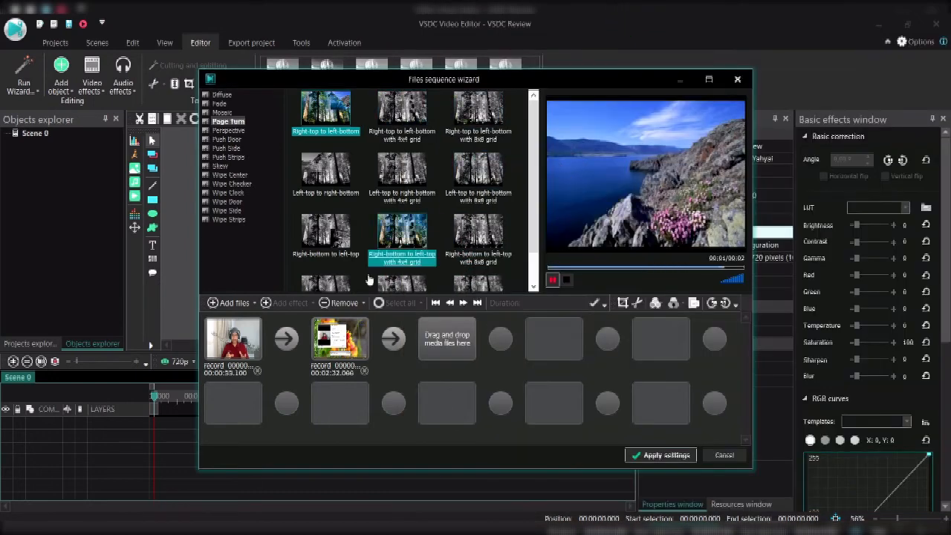
{"action": "left_click", "coordinate": [286, 338]}
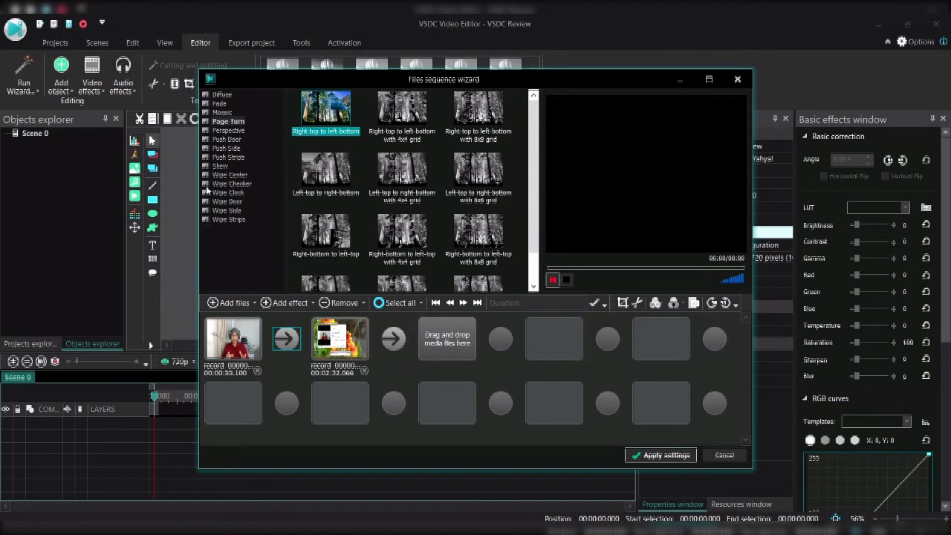
{"action": "left_click", "coordinate": [226, 174]}
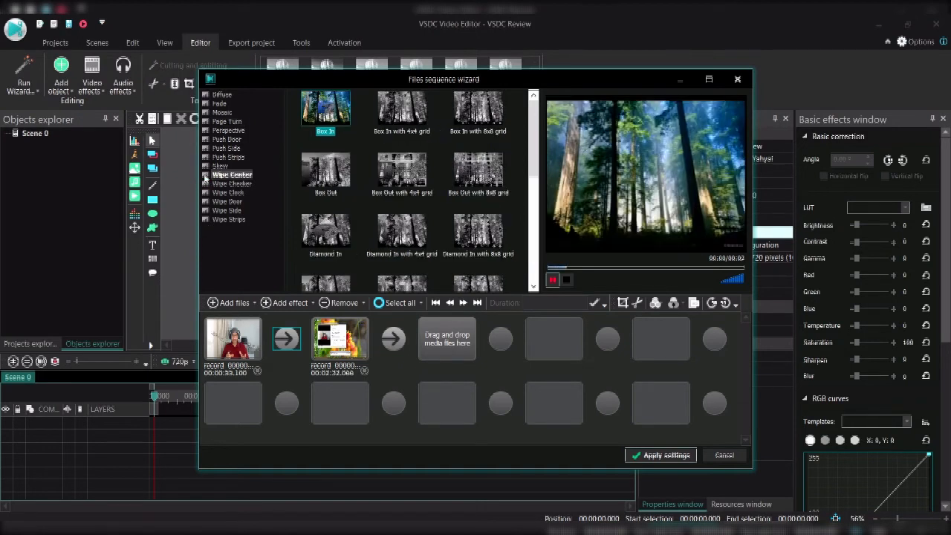
{"action": "left_click", "coordinate": [401, 111]}
{"action": "left_click", "coordinate": [477, 112]}
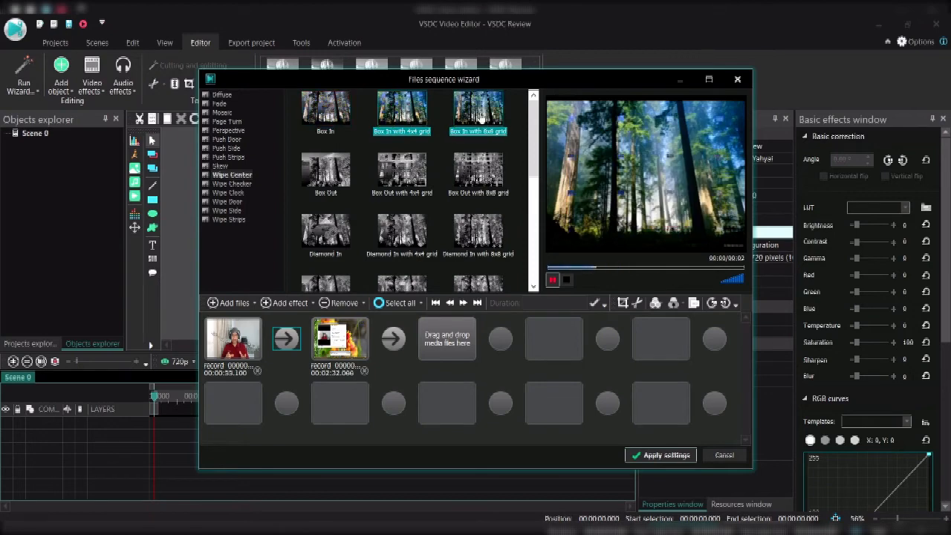
{"action": "left_click", "coordinate": [402, 173]}
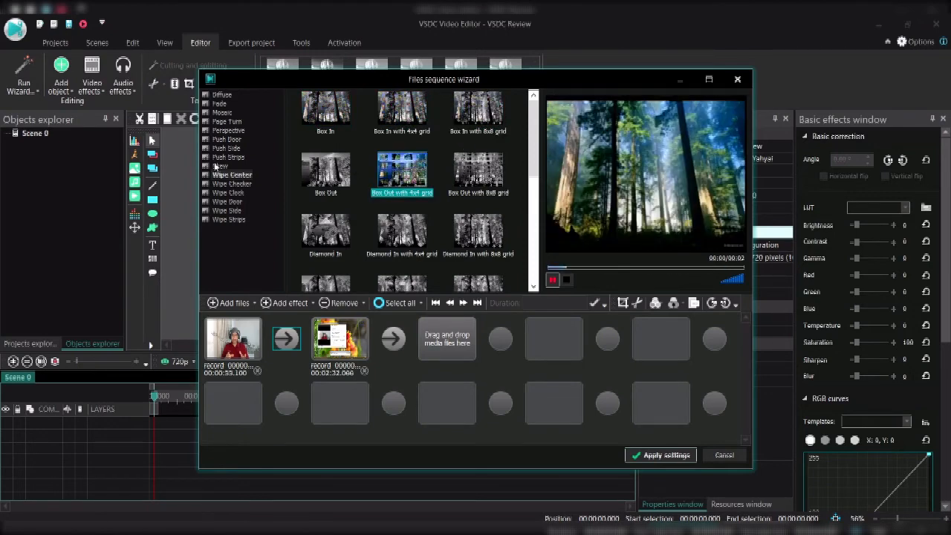
{"action": "left_click", "coordinate": [221, 104]}
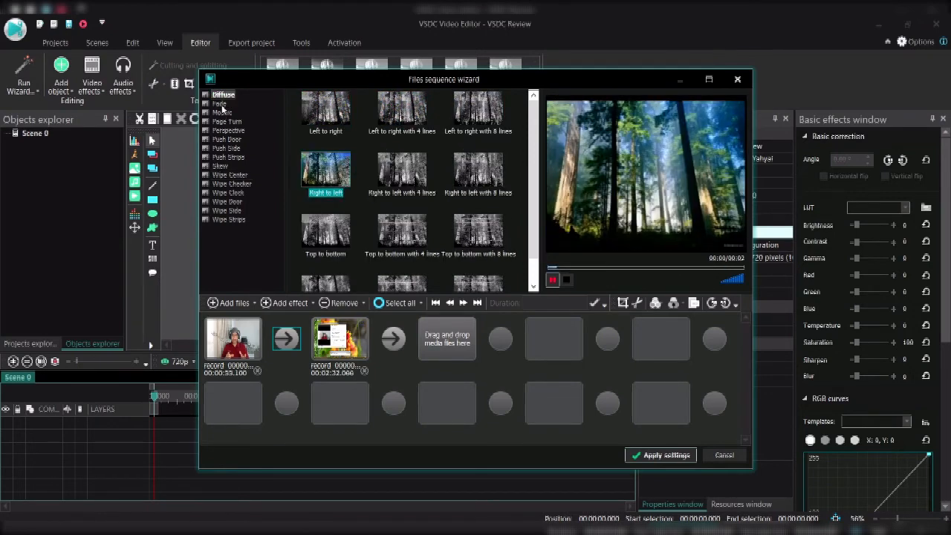
{"action": "left_click", "coordinate": [229, 121]}
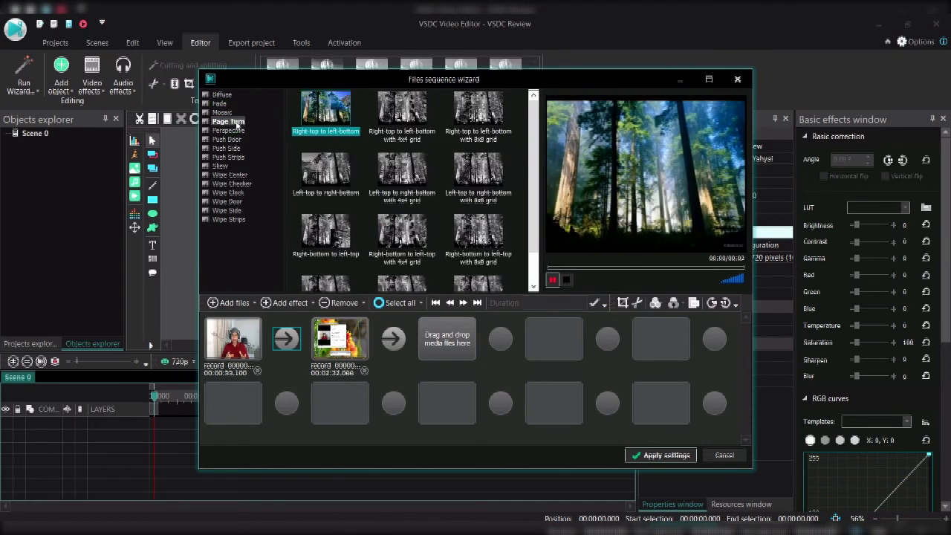
{"action": "left_click", "coordinate": [231, 130]}
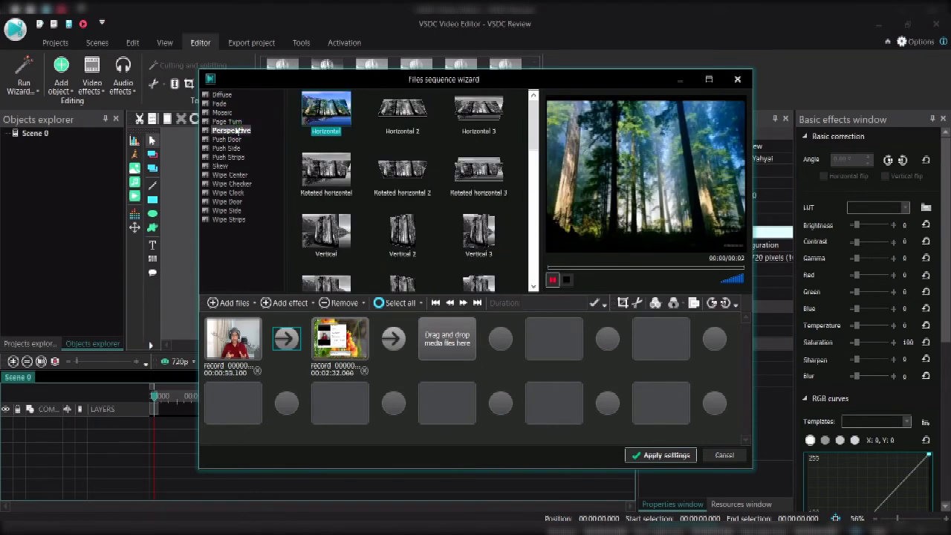
{"action": "left_click", "coordinate": [402, 119]}
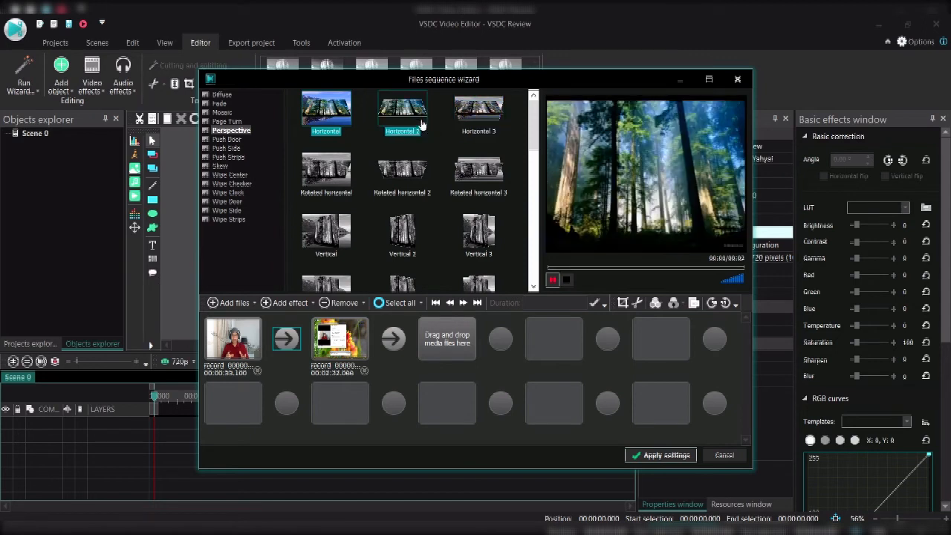
{"action": "left_click", "coordinate": [402, 174]}
{"action": "left_click", "coordinate": [327, 176]}
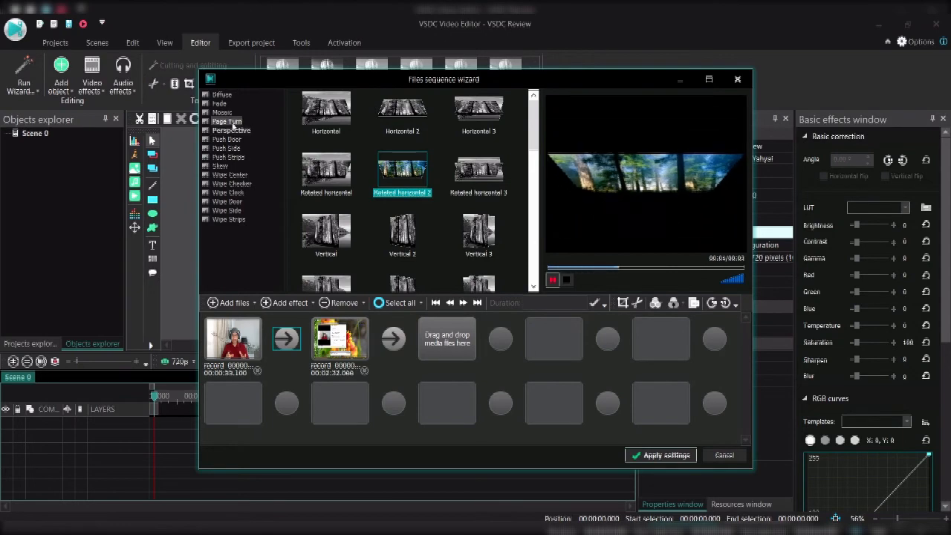
Step: Preview the Page Turn variants and choose Right-top to left-bottom for the transition
{"action": "left_click", "coordinate": [227, 121]}
{"action": "left_click", "coordinate": [396, 119]}
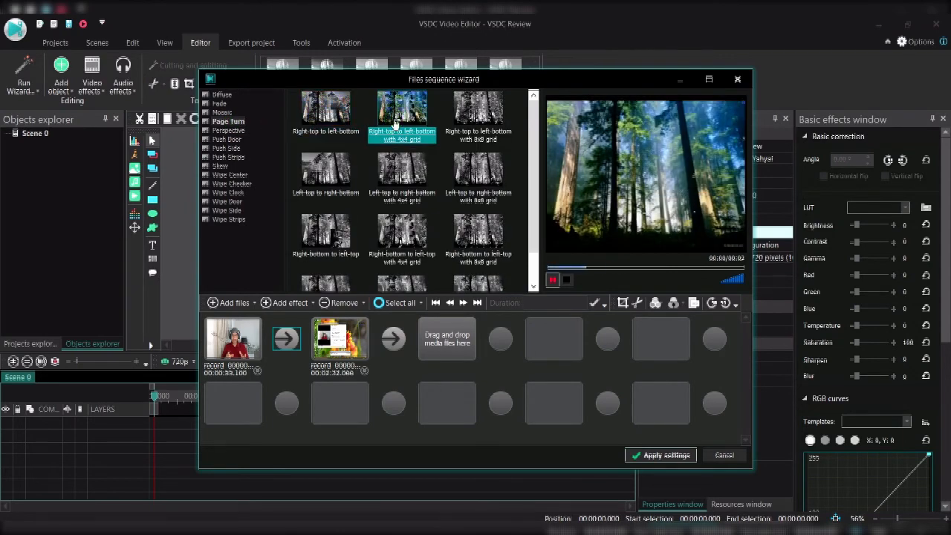
{"action": "left_click", "coordinate": [401, 174]}
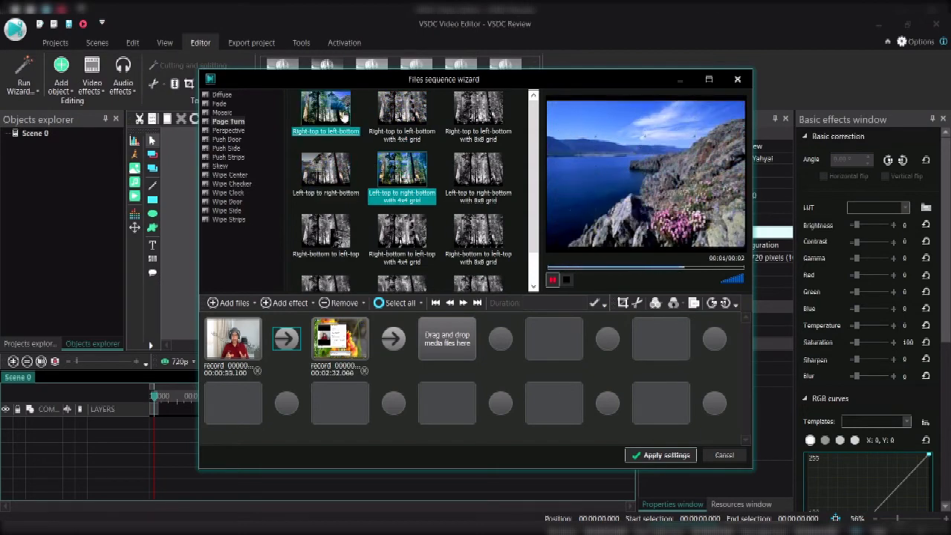
{"action": "left_click", "coordinate": [344, 115]}
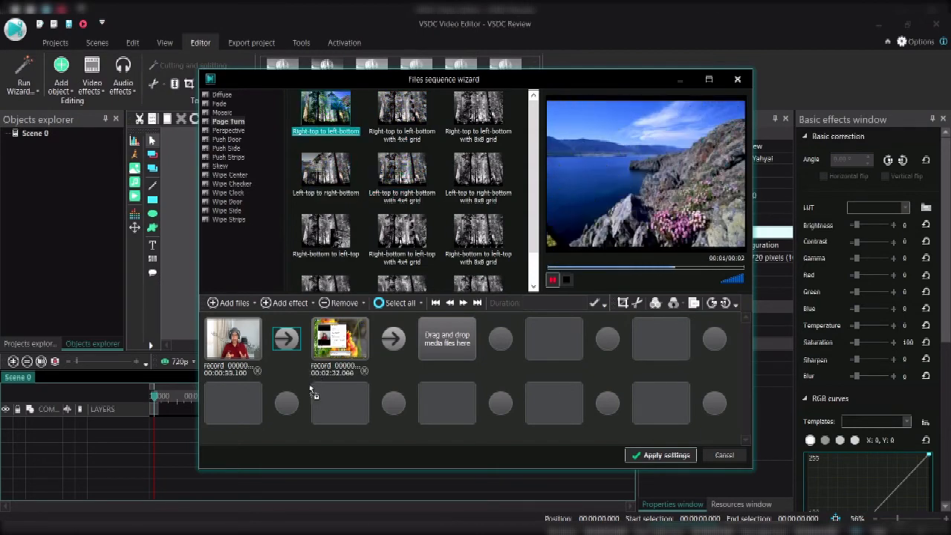
Step: Give the screen recording clip the Soft Blur quick style and play the sequence preview
{"action": "left_click", "coordinate": [288, 340]}
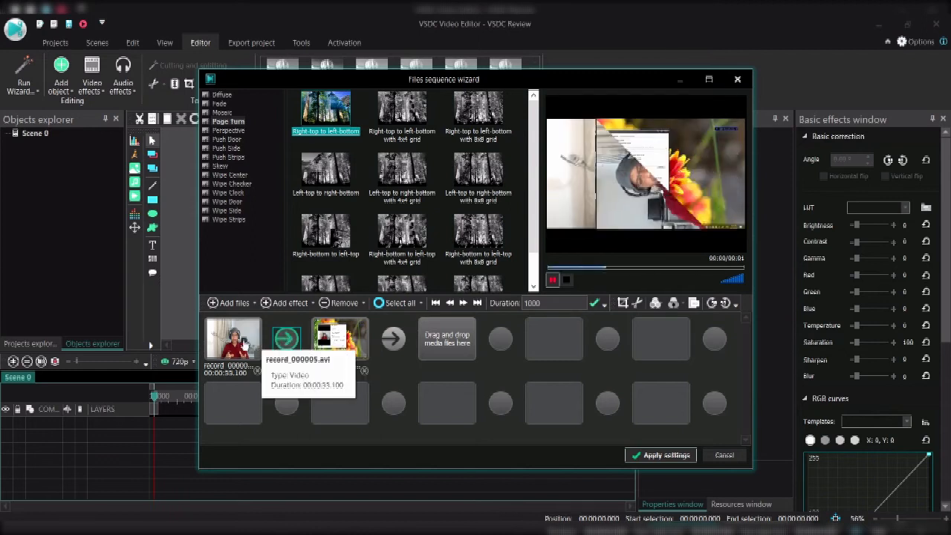
{"action": "left_click", "coordinate": [239, 336]}
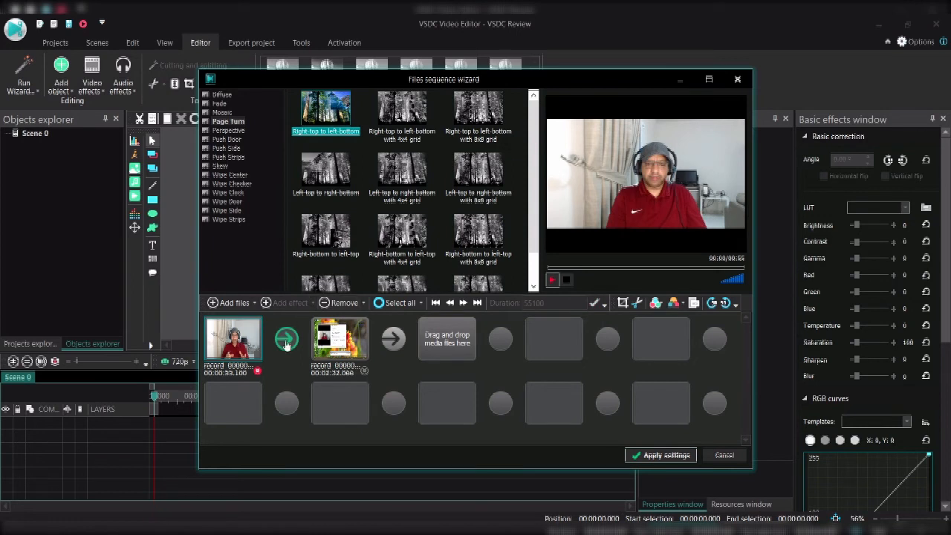
{"action": "left_click", "coordinate": [338, 346]}
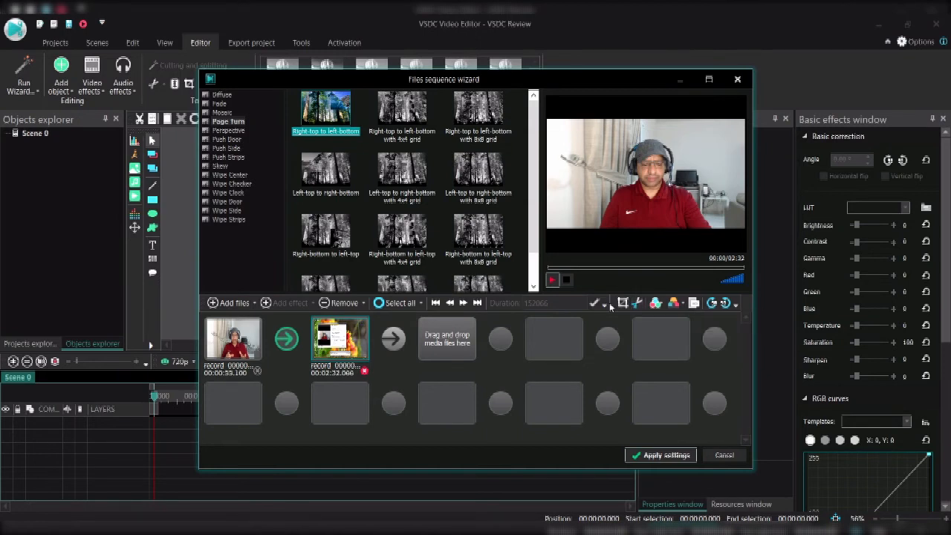
{"action": "left_click", "coordinate": [657, 303]}
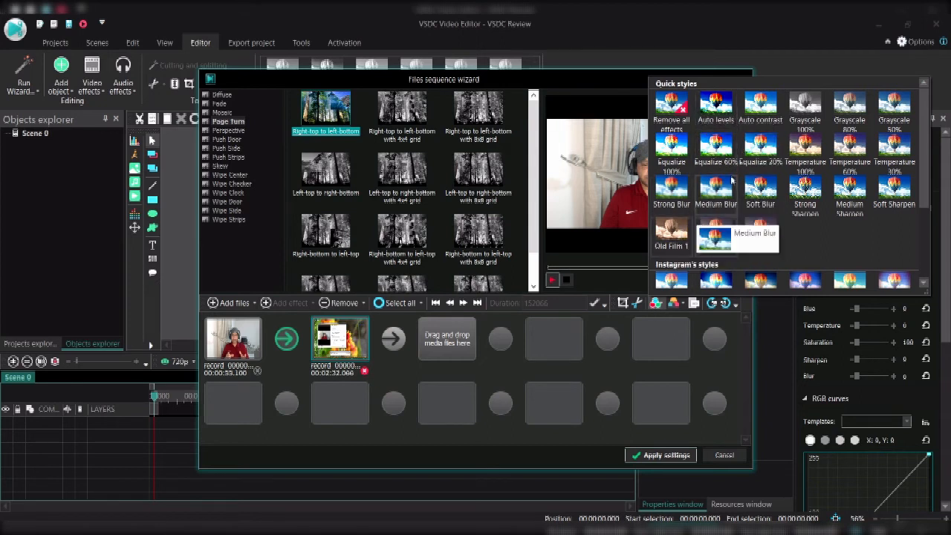
{"action": "left_click", "coordinate": [770, 196]}
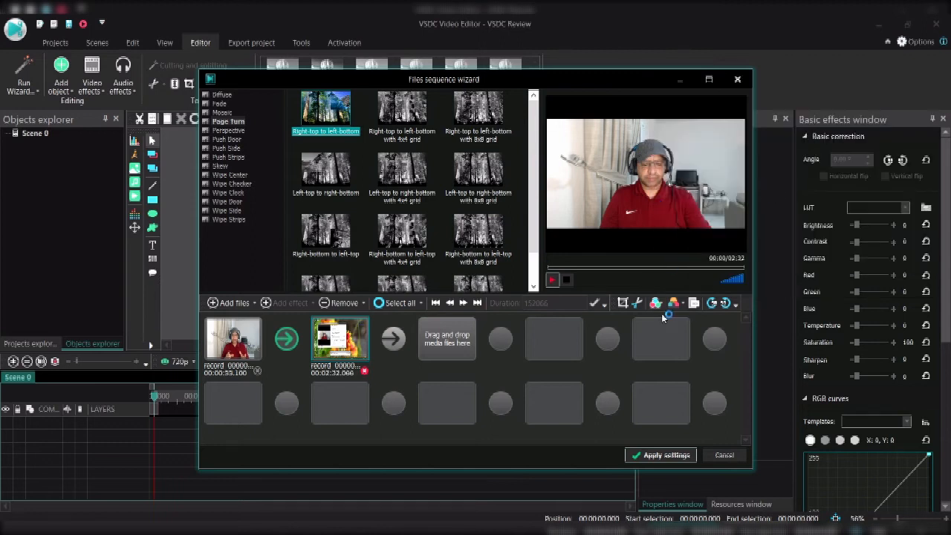
{"action": "left_click", "coordinate": [552, 279]}
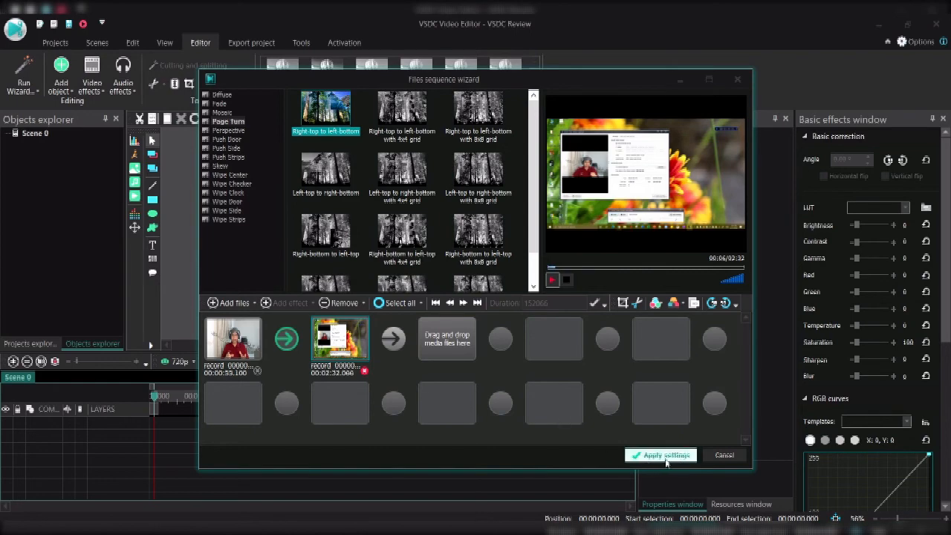
Step: Apply the wizard settings and select the webcam video inside Sprite 1 for editing
{"action": "left_click", "coordinate": [666, 455]}
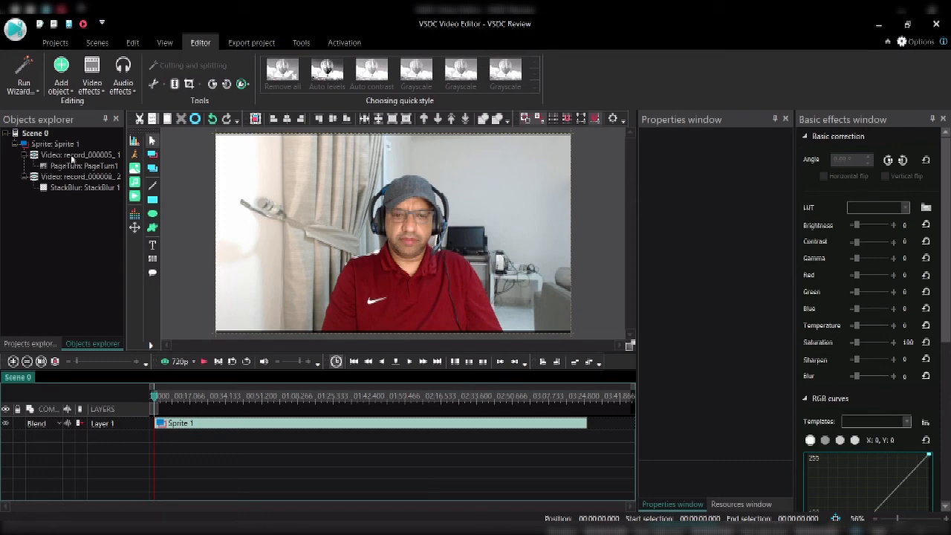
{"action": "left_click", "coordinate": [52, 144]}
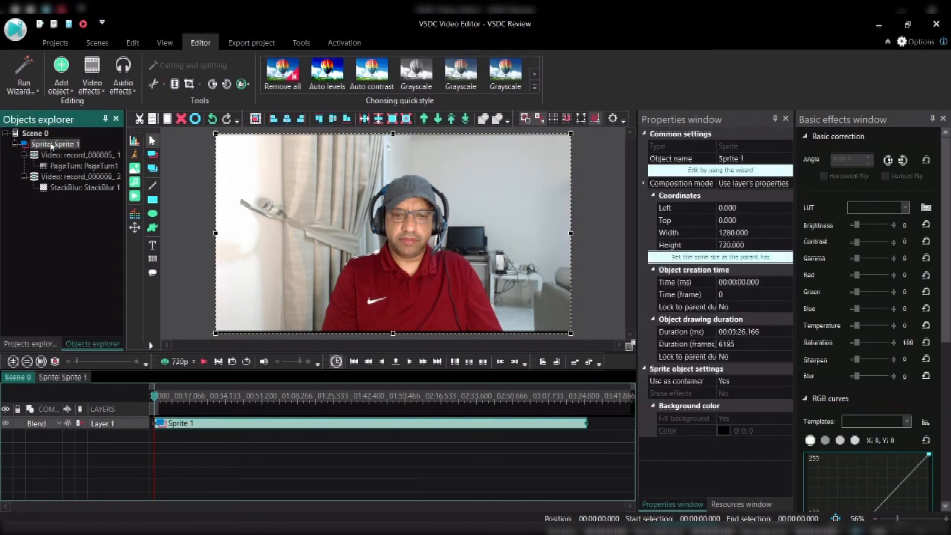
{"action": "left_click", "coordinate": [78, 155]}
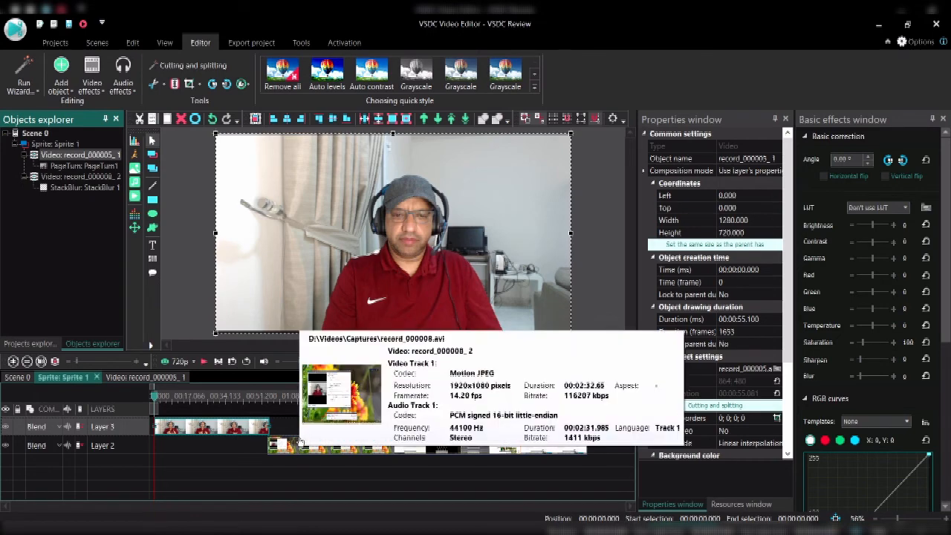
Step: Browse the View and Scenes ribbons, then return to the Editor ribbon
{"action": "left_click", "coordinate": [165, 42]}
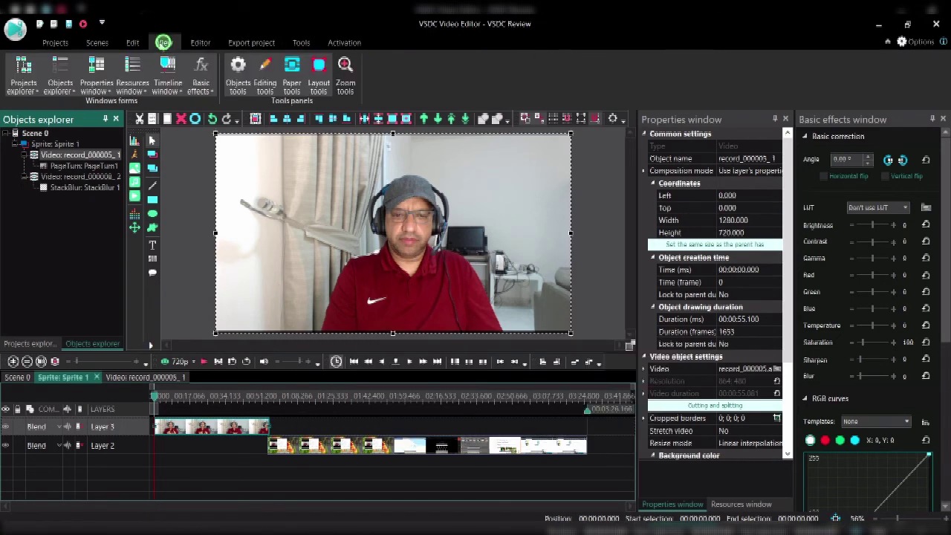
{"action": "left_click", "coordinate": [98, 42]}
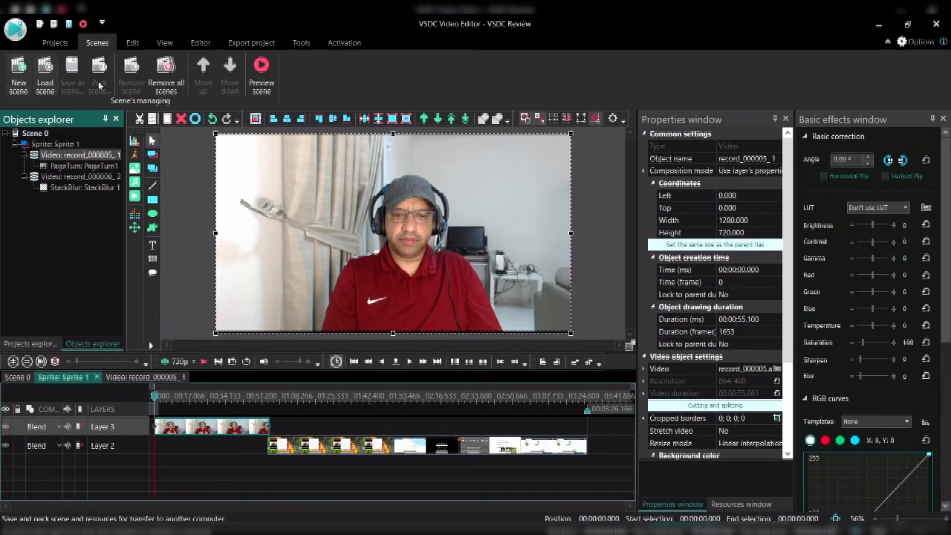
{"action": "left_click", "coordinate": [200, 42]}
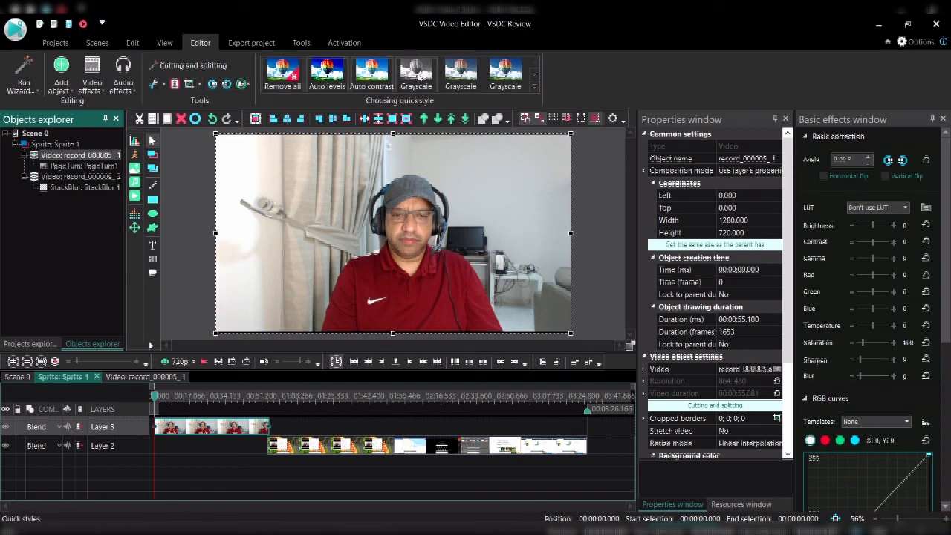
Step: Add a Smoke 1 special effect to the webcam video and play the scene to preview it
{"action": "left_click", "coordinate": [96, 93]}
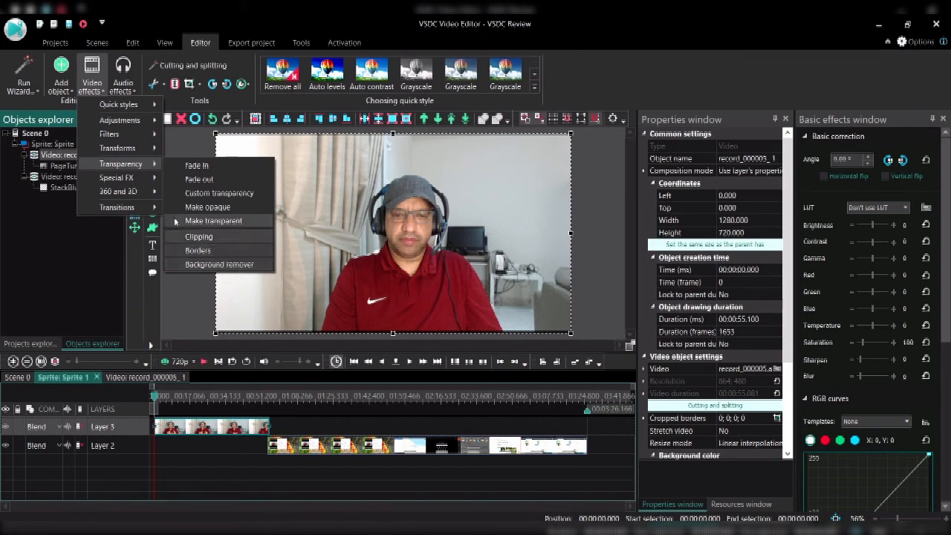
{"action": "mouse_move", "coordinate": [116, 178]}
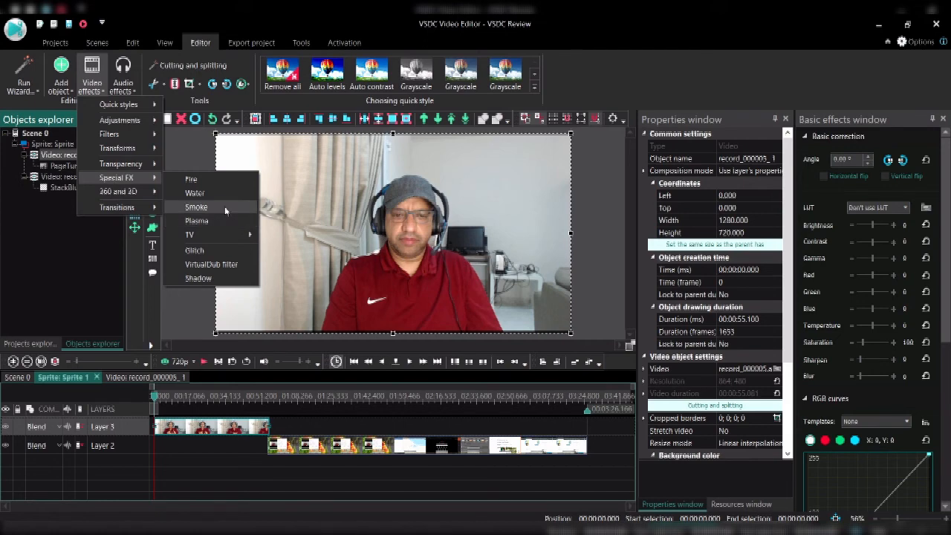
{"action": "left_click", "coordinate": [225, 210]}
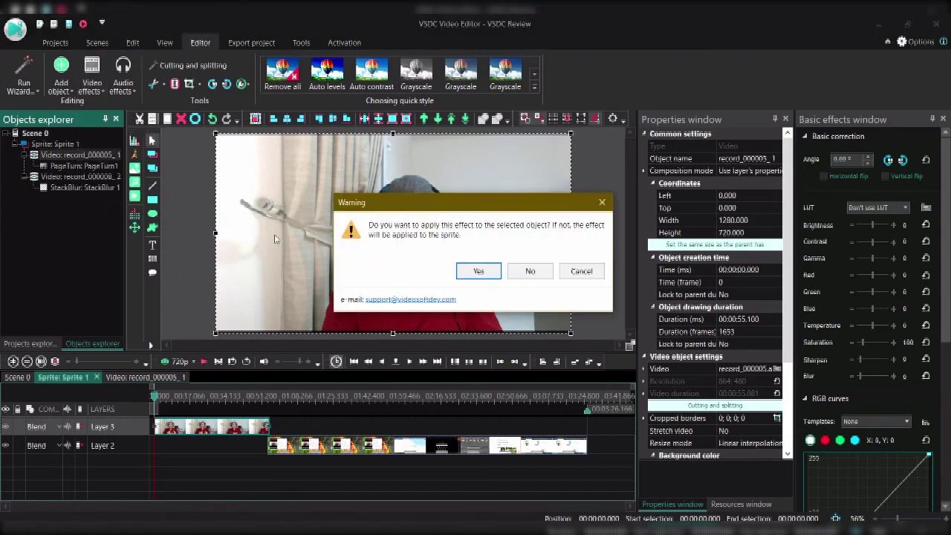
{"action": "left_click", "coordinate": [479, 273]}
{"action": "left_click", "coordinate": [577, 331]}
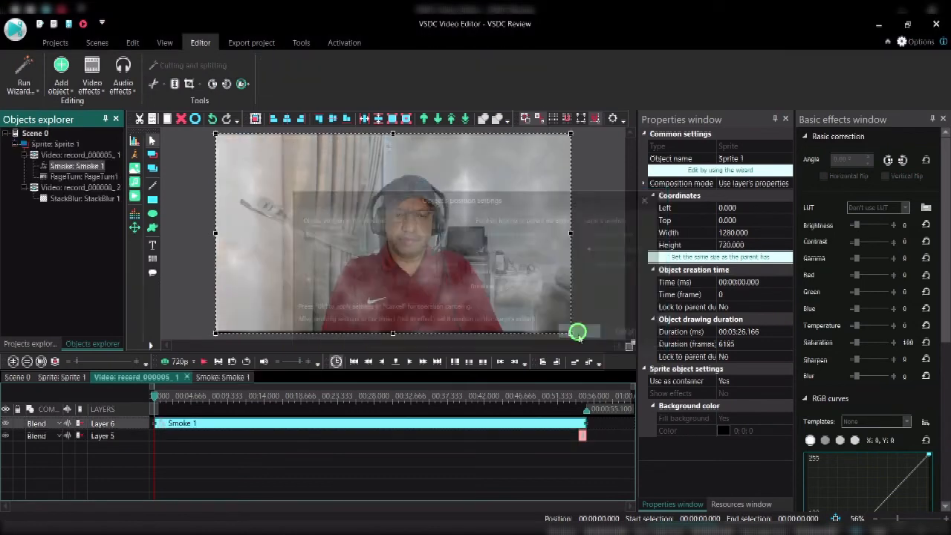
{"action": "left_click", "coordinate": [206, 361]}
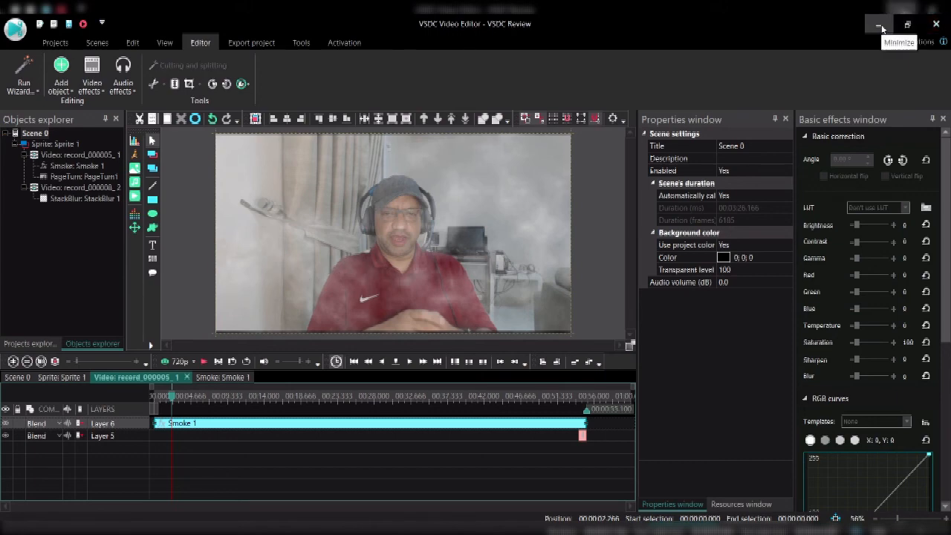
Step: Minimize VSDC and close the Captures folder window, leaving the bare desktop
{"action": "left_click", "coordinate": [881, 28]}
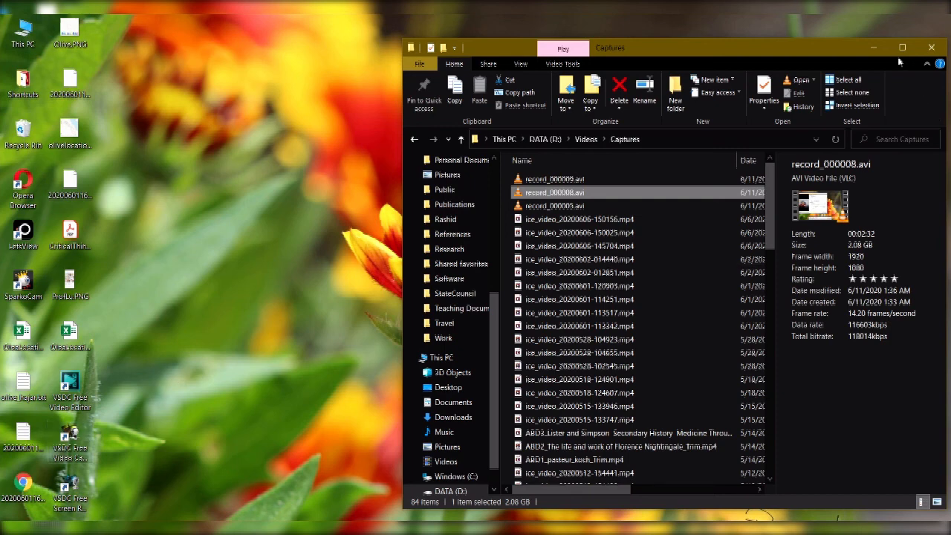
{"action": "left_click", "coordinate": [873, 47]}
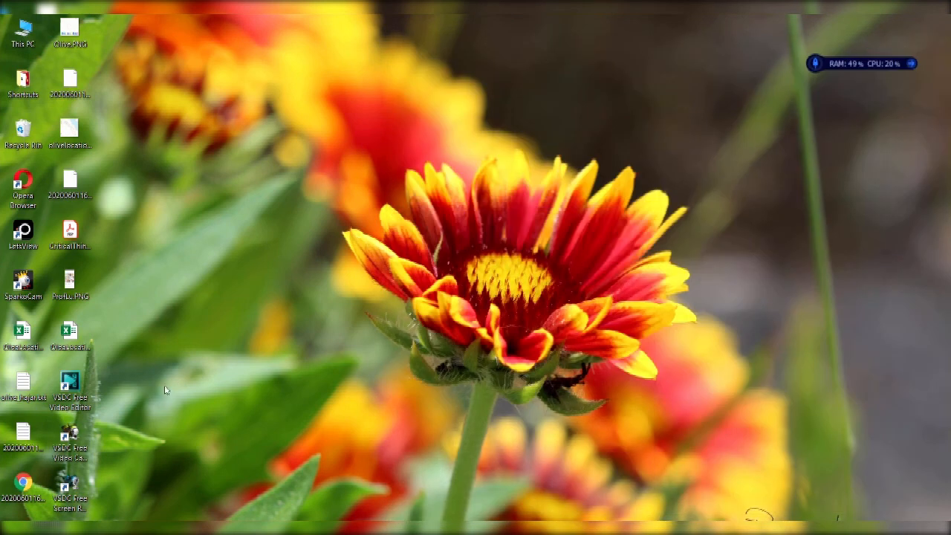